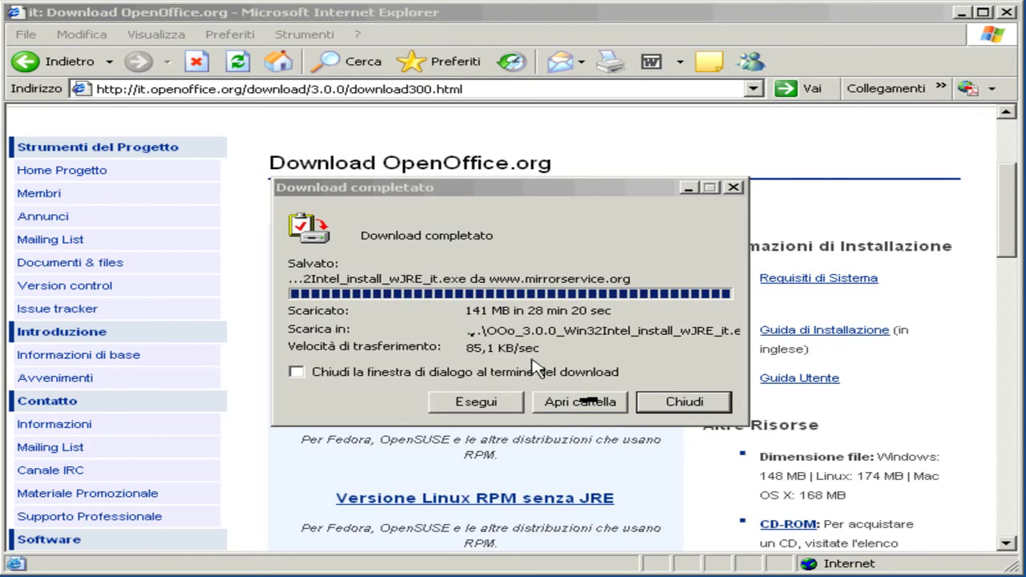
# Dismiss the completed download and the browser window, then open the RUG_TMP (G:) drive from Risorse del computer.
pyautogui.click(667, 404)
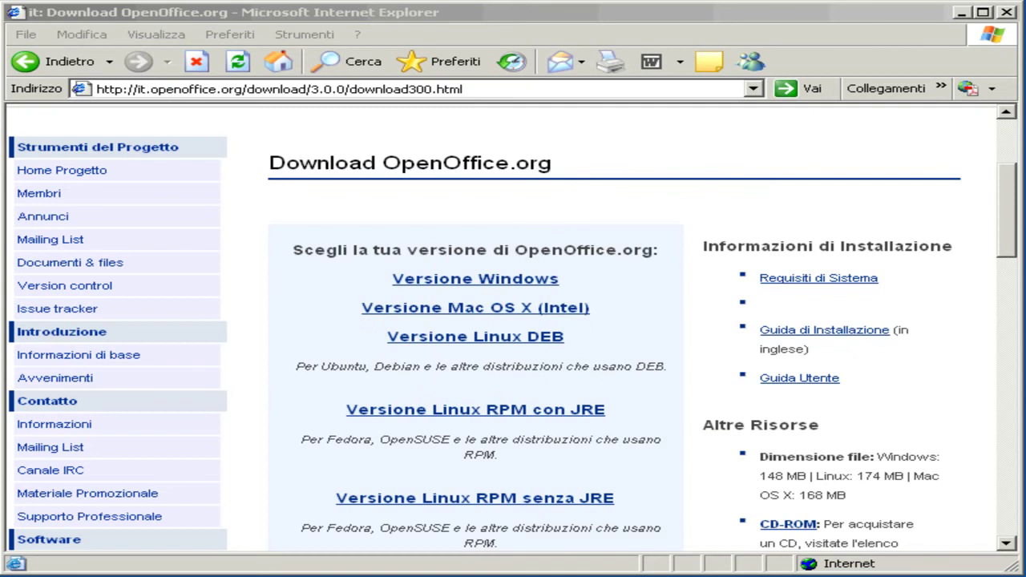
pyautogui.click(1006, 12)
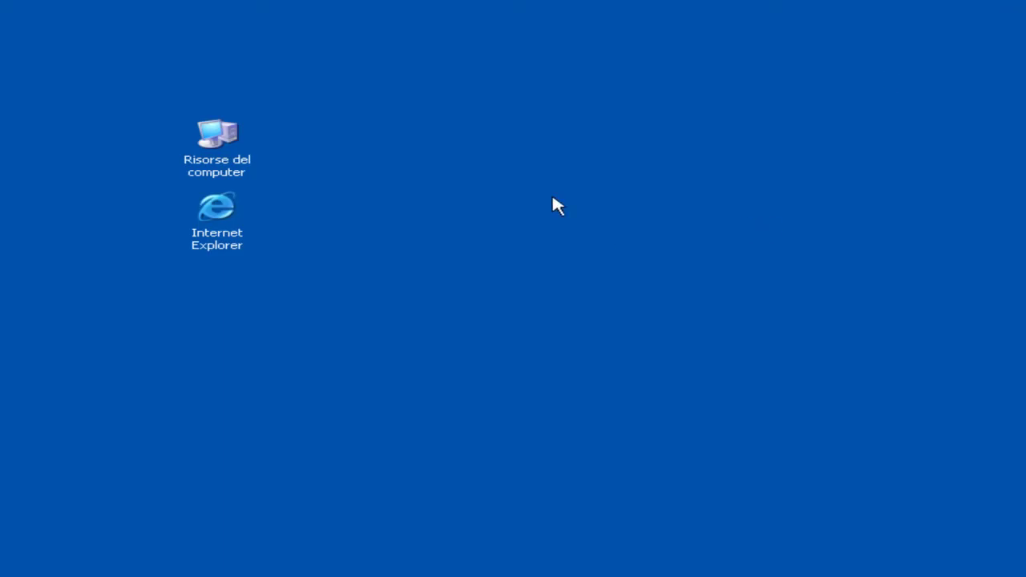
pyautogui.doubleClick(227, 145)
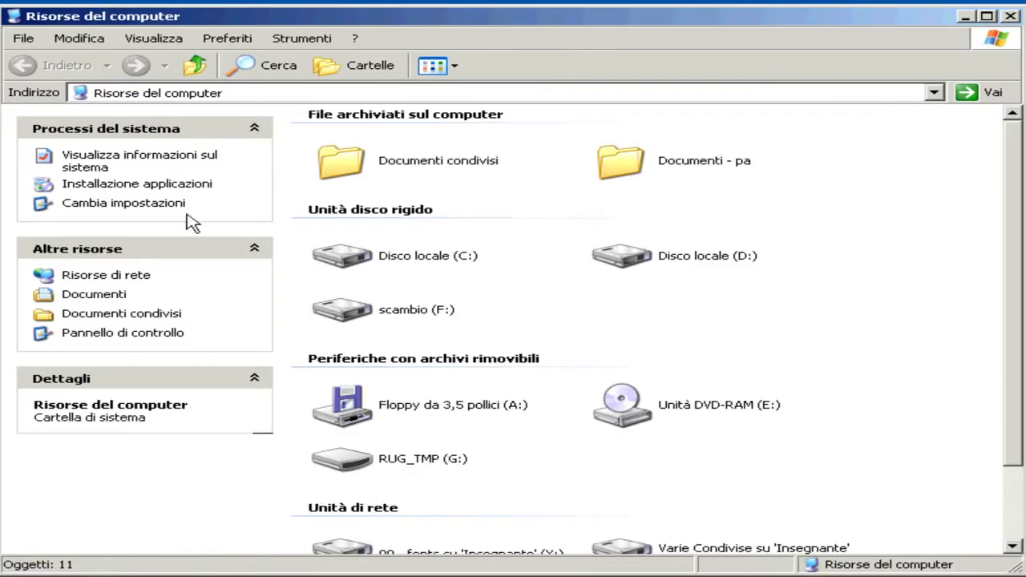
pyautogui.doubleClick(345, 467)
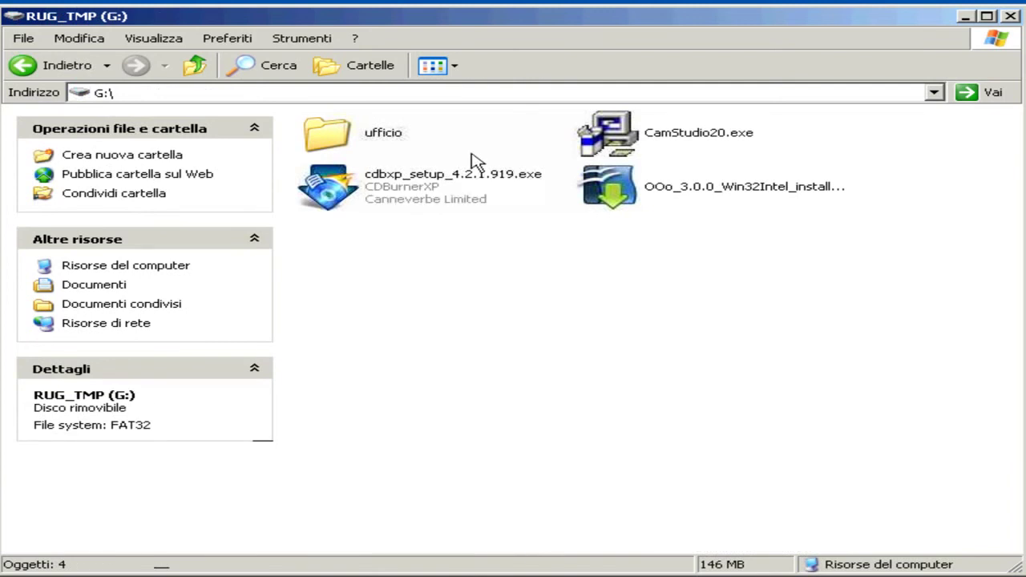
# Launch the OOo_3.0.0_Win32Intel installer stored on the G: drive.
pyautogui.click(638, 200)
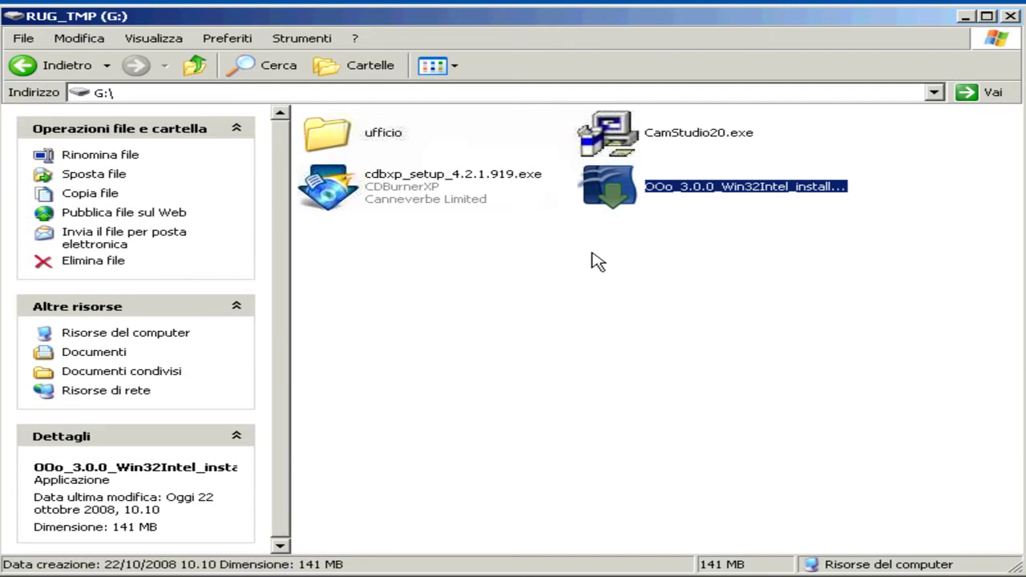
pyautogui.click(664, 251)
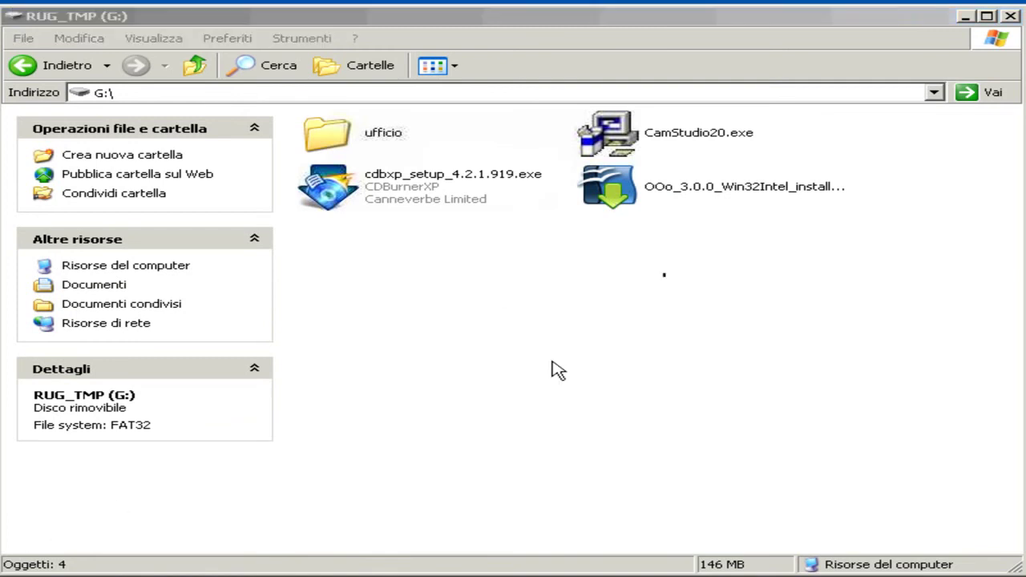
pyautogui.doubleClick(613, 201)
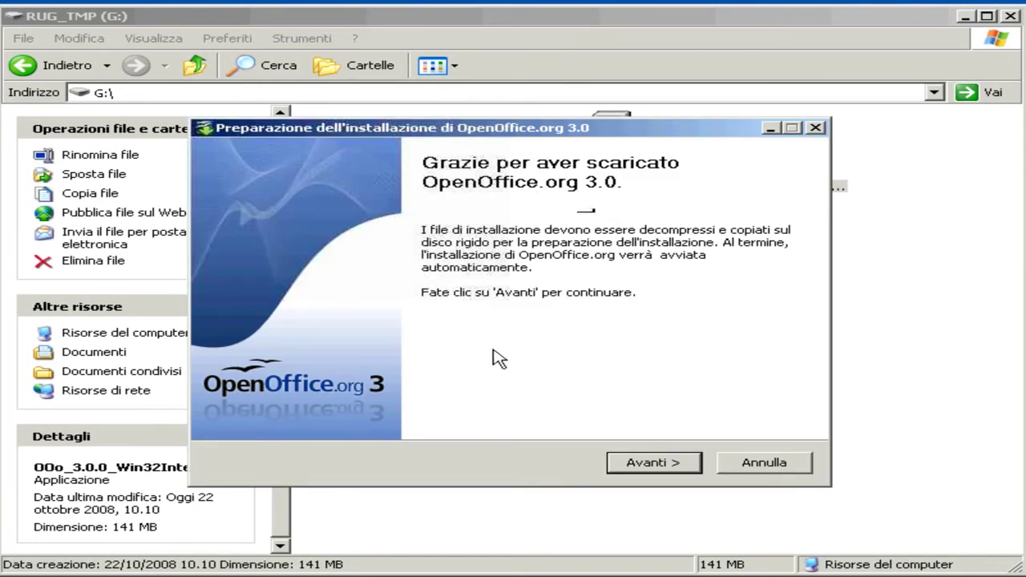
# Extract the installation files to the proposed OpenOffice.org 3.0 (it) Installation Files folder on the Desktop.
pyautogui.click(639, 465)
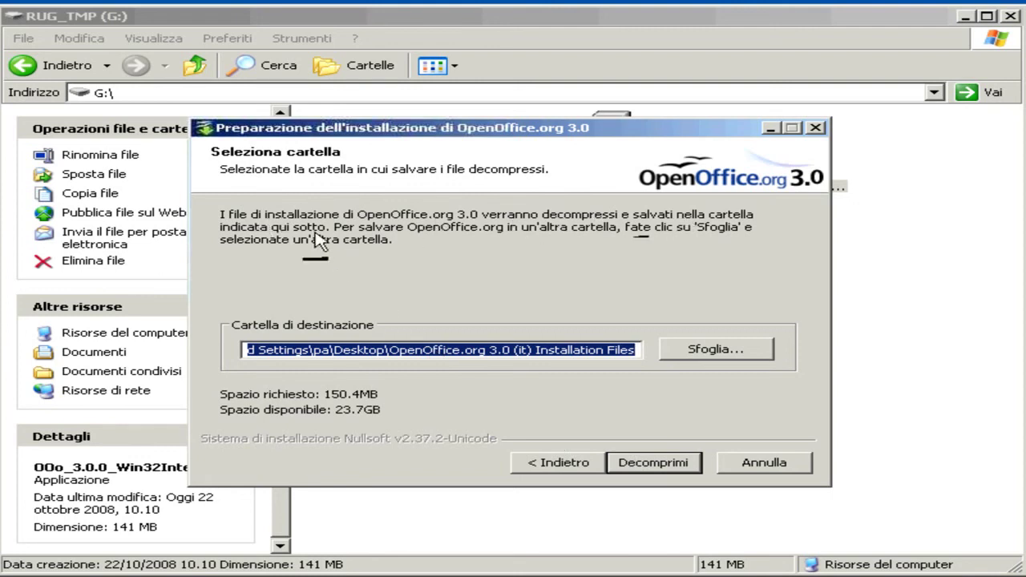
pyautogui.click(336, 350)
pyautogui.moveTo(337, 350); pyautogui.dragTo(385, 351)
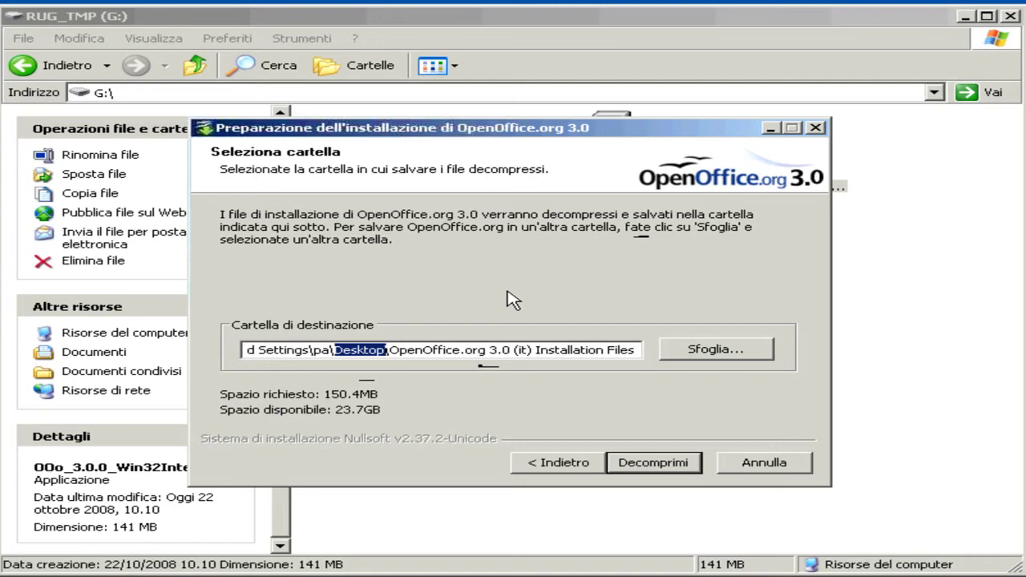
pyautogui.click(639, 467)
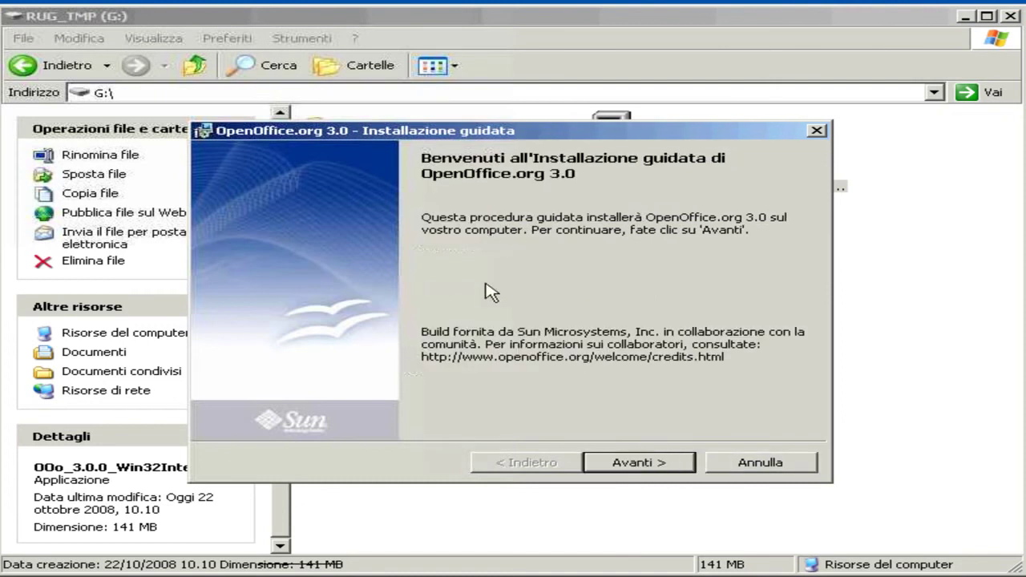
# Install OpenOffice.org 3.0 for all users with the proposed user name, the Completa installation type and a desktop shortcut.
pyautogui.click(651, 462)
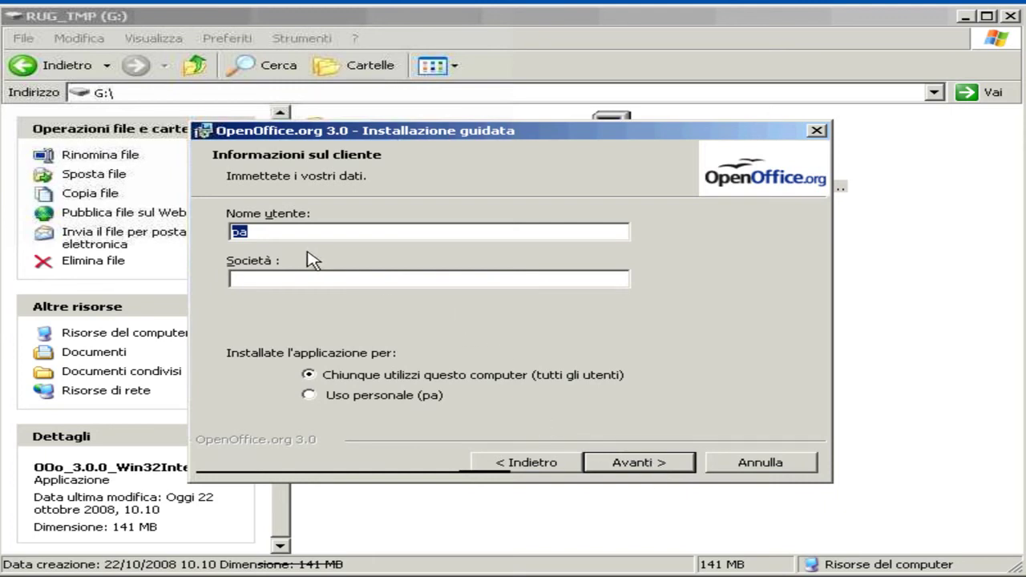
pyautogui.click(275, 232)
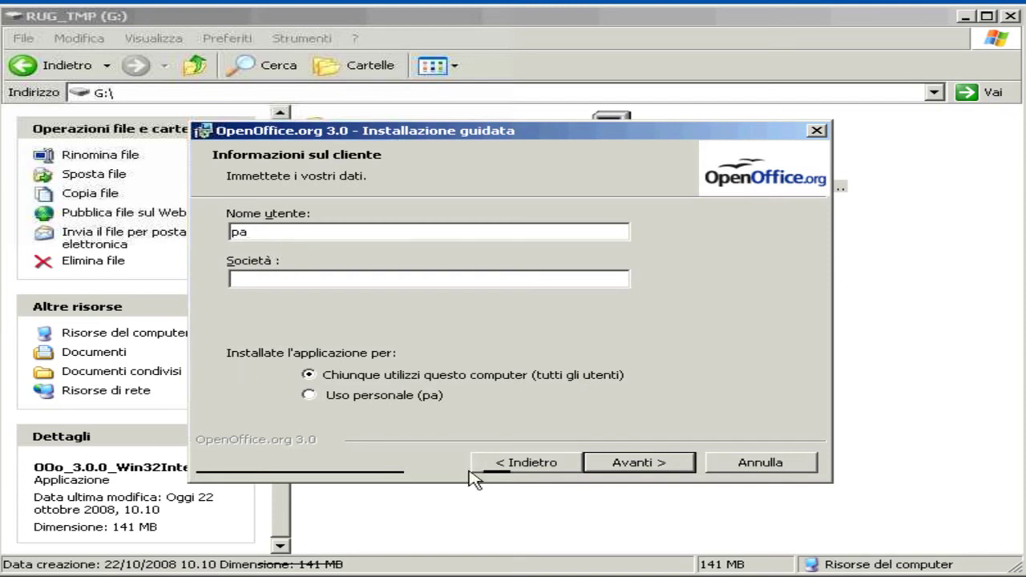
pyautogui.click(626, 465)
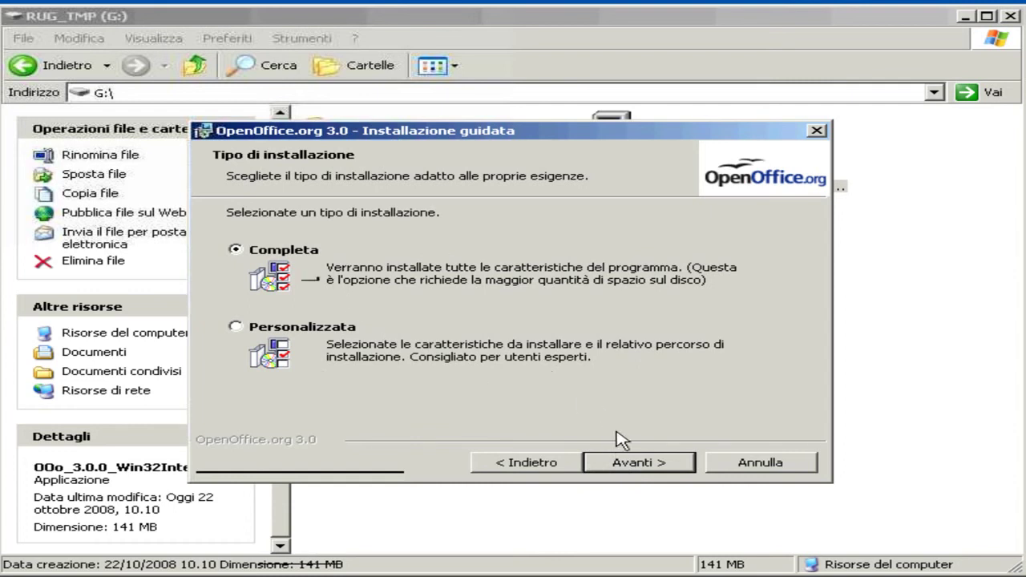
pyautogui.click(633, 462)
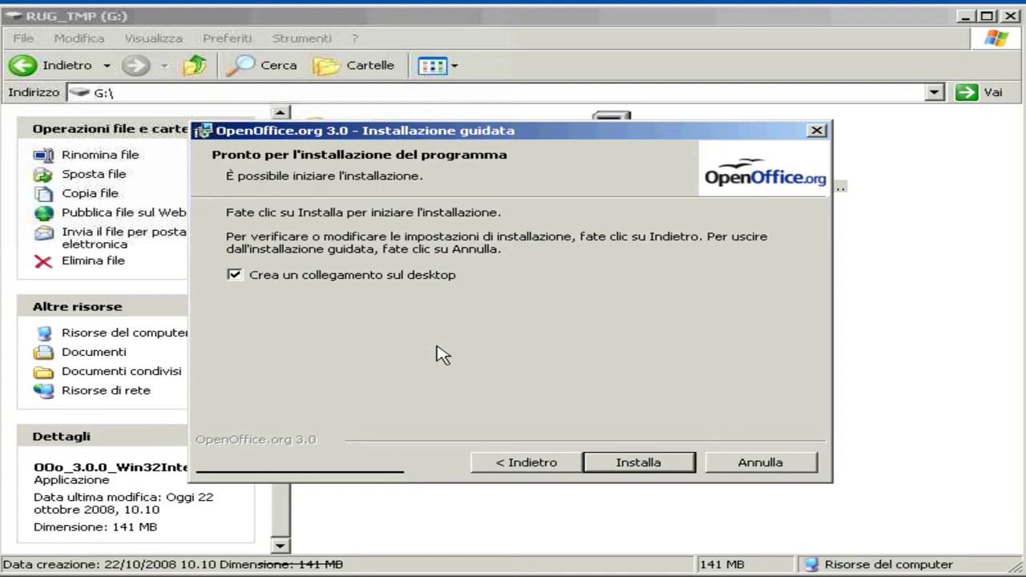
pyautogui.click(638, 463)
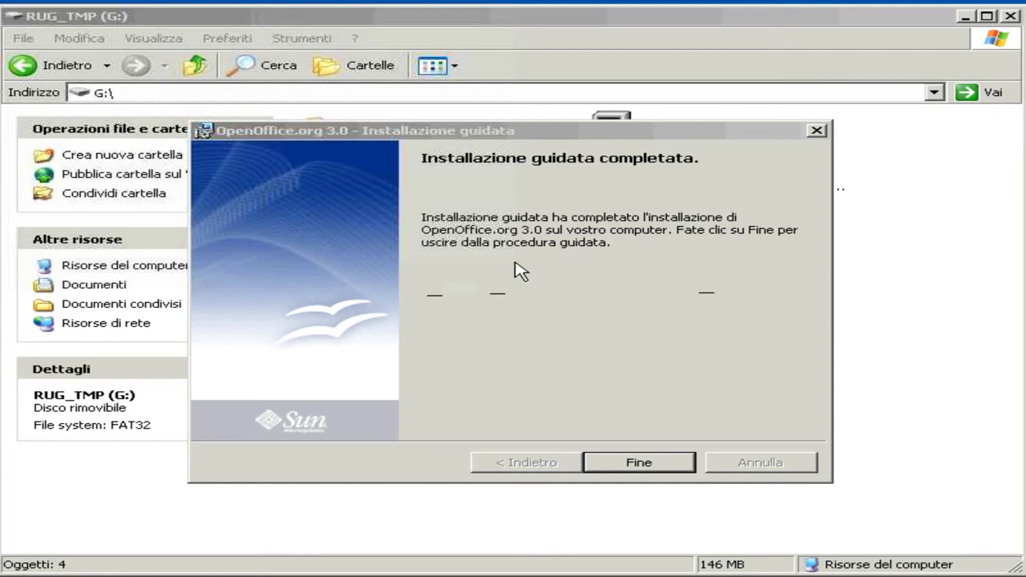
# Finish the installation wizard and close the RUG_TMP (G:) window.
pyautogui.click(484, 189)
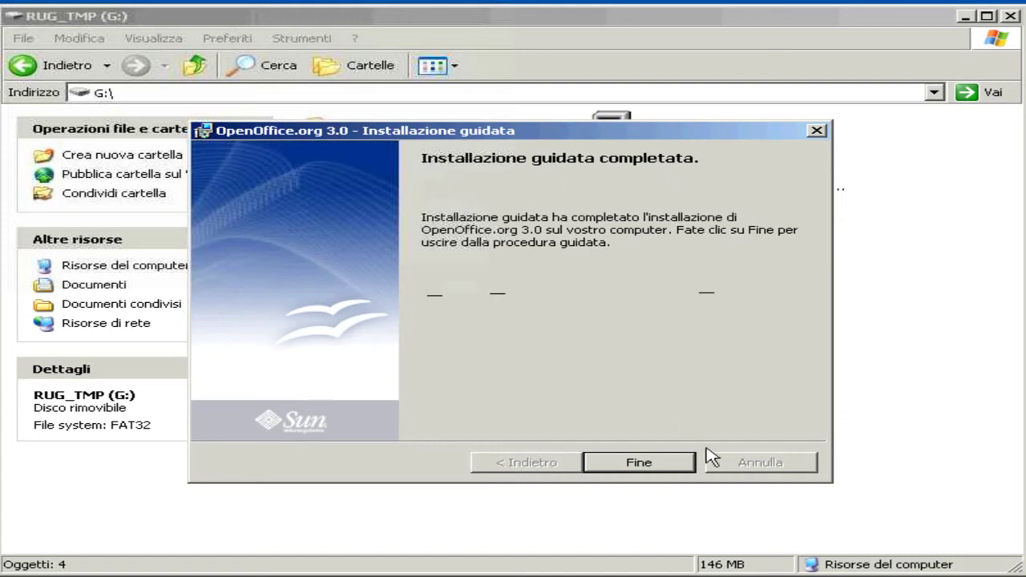
pyautogui.click(656, 464)
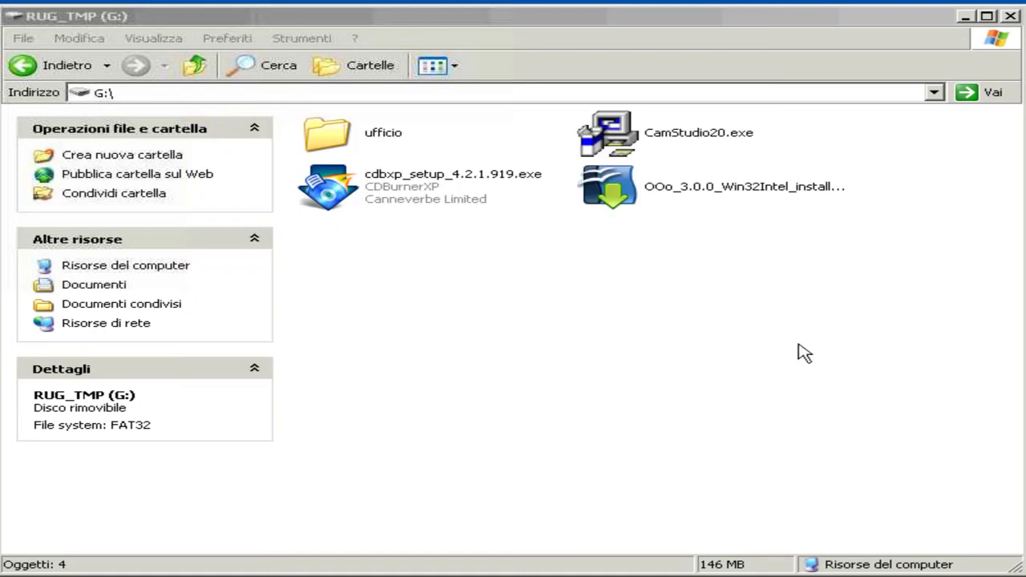
pyautogui.click(1010, 16)
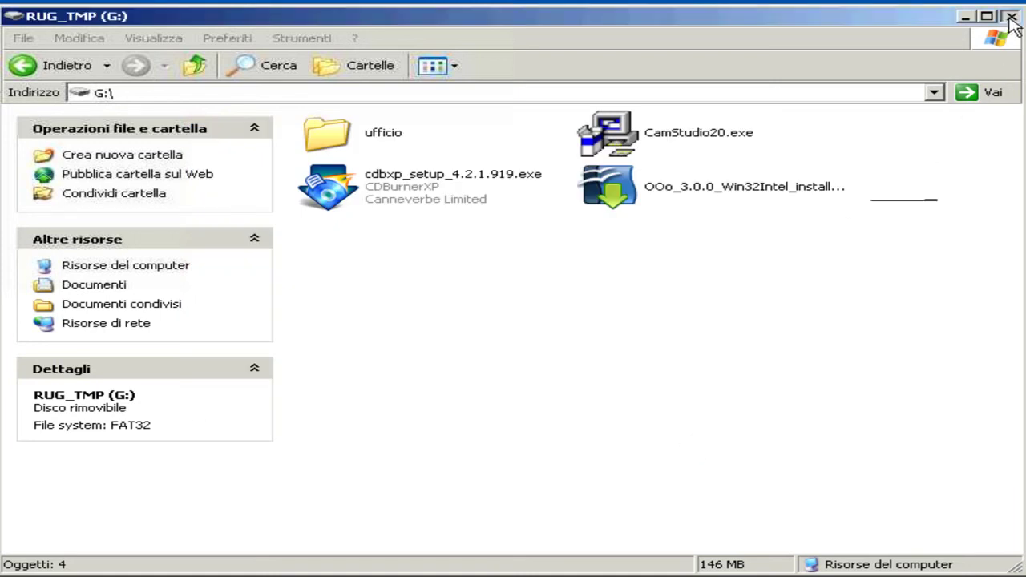
# Move the OpenOffice.org 3.0 shortcut and the Installation Files folder to the middle of the desktop, one above the other.
pyautogui.moveTo(140, 63); pyautogui.dragTo(535, 206)
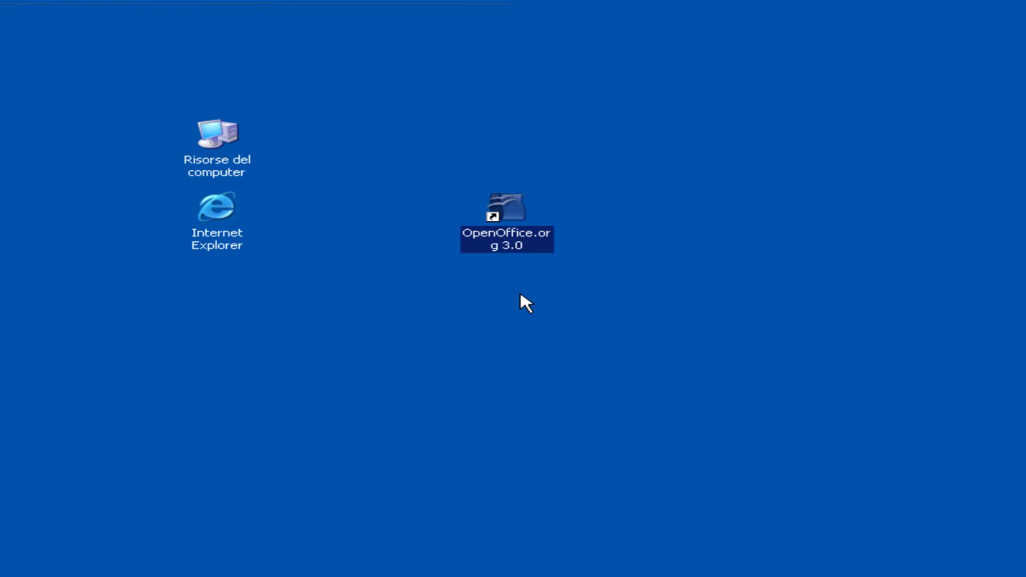
pyautogui.moveTo(66, 337); pyautogui.dragTo(461, 325)
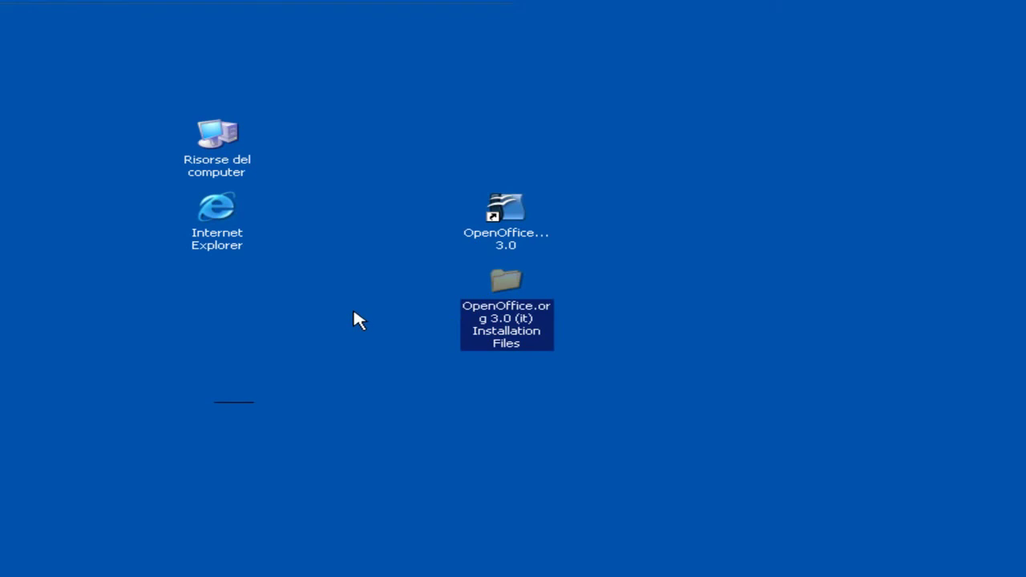
pyautogui.click(358, 319)
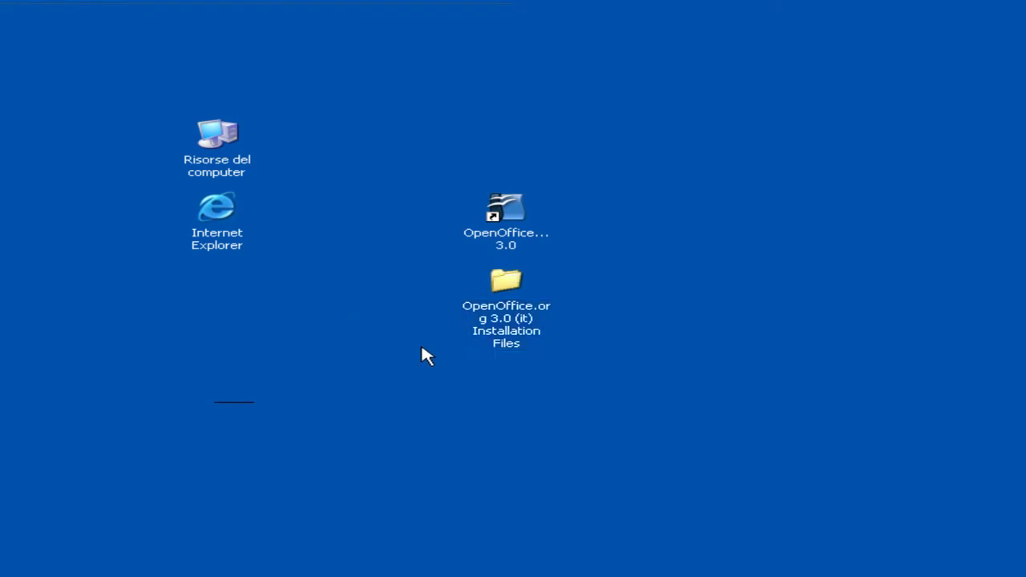
# Delete the OpenOffice.org 3.0 (it) Installation Files folder from the desktop, sending it to the recycle bin.
pyautogui.moveTo(520, 284)
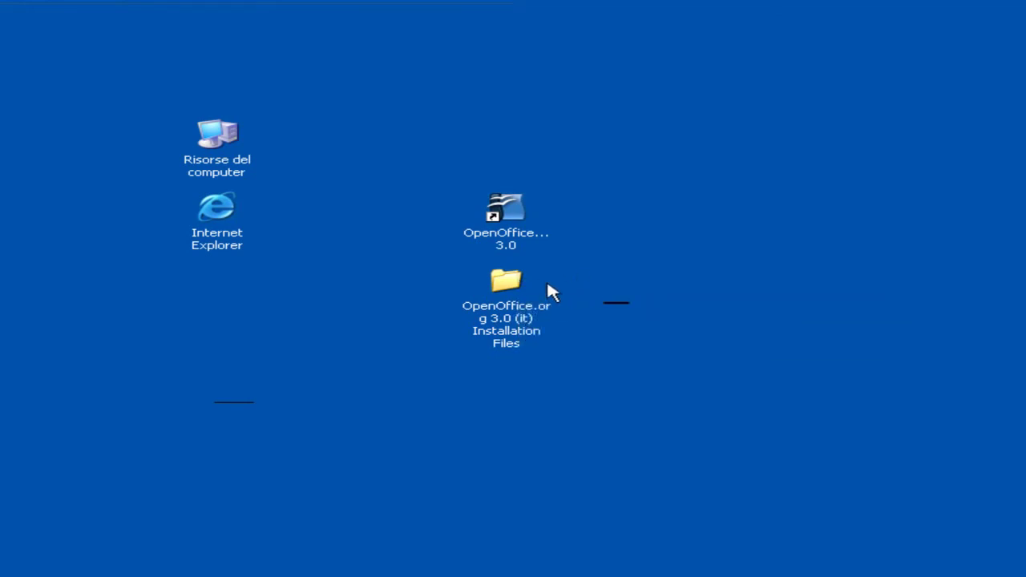
pyautogui.click(517, 287)
pyautogui.rightClick(517, 287)
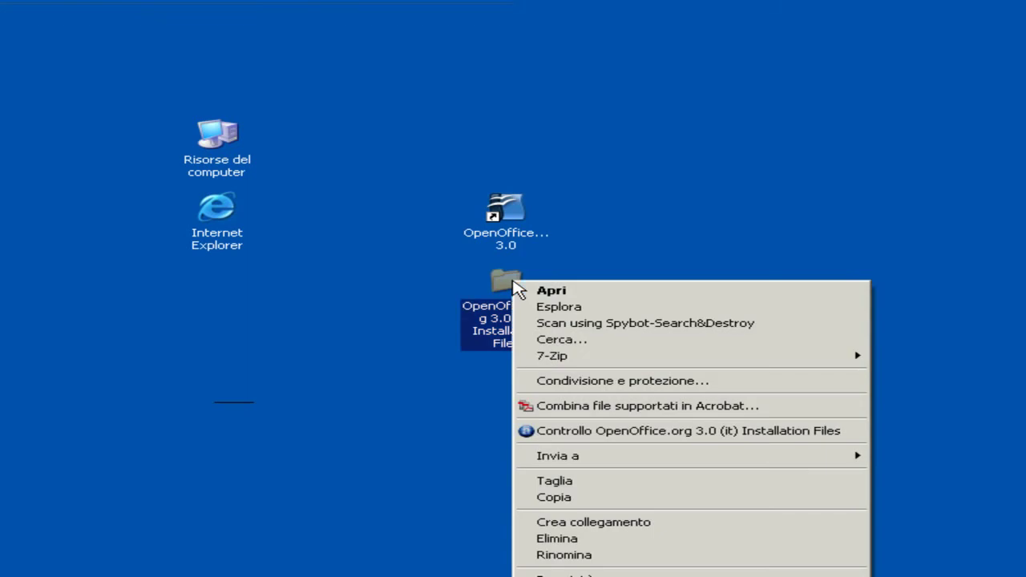
pyautogui.click(580, 541)
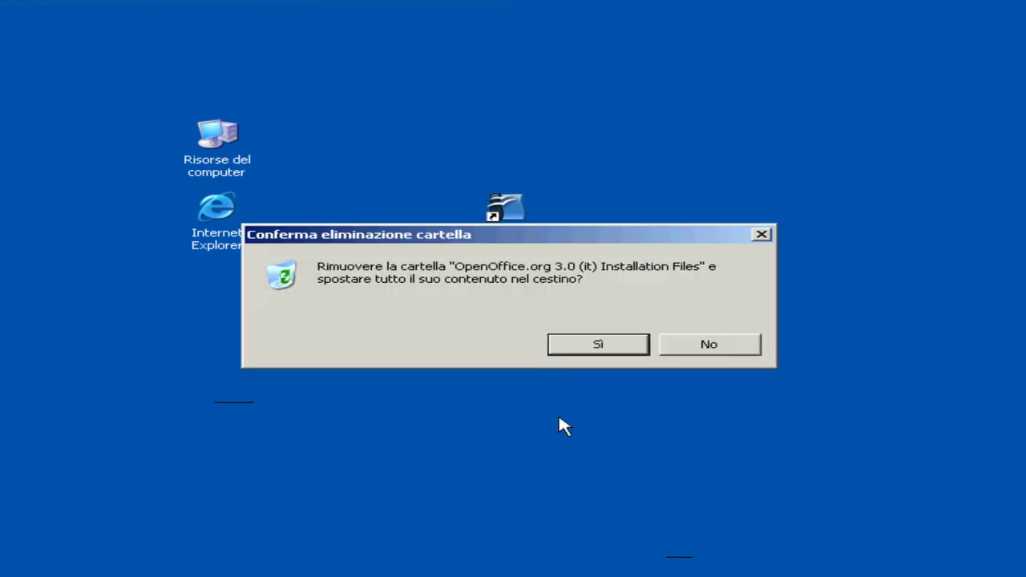
pyautogui.click(595, 344)
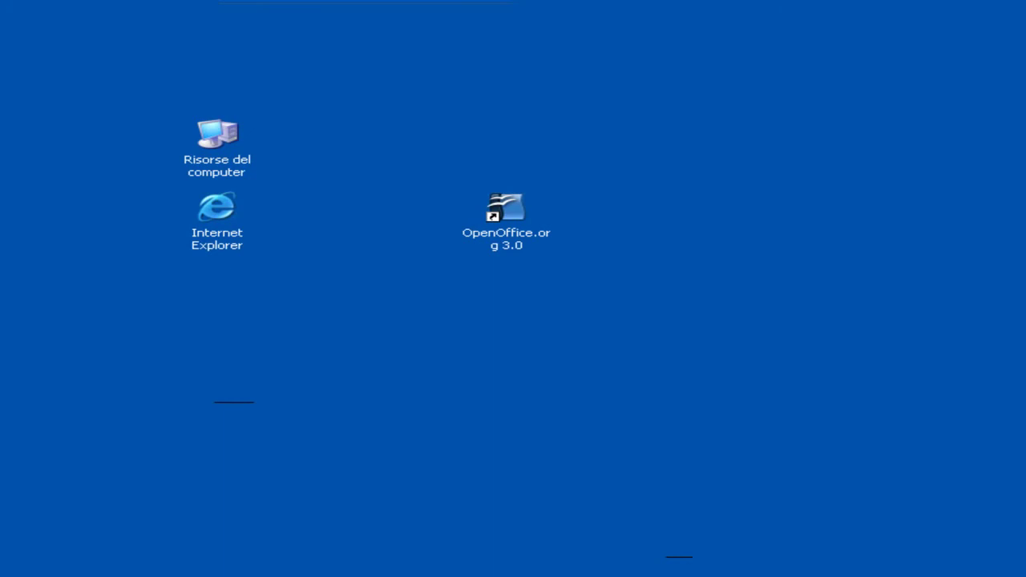
# Place the Microsoft Word, Excel, Access and PowerPoint shortcuts in a column beside the OpenOffice.org 3.0 shortcut and deselect them.
pyautogui.moveTo(1025, 305); pyautogui.dragTo(785, 195)
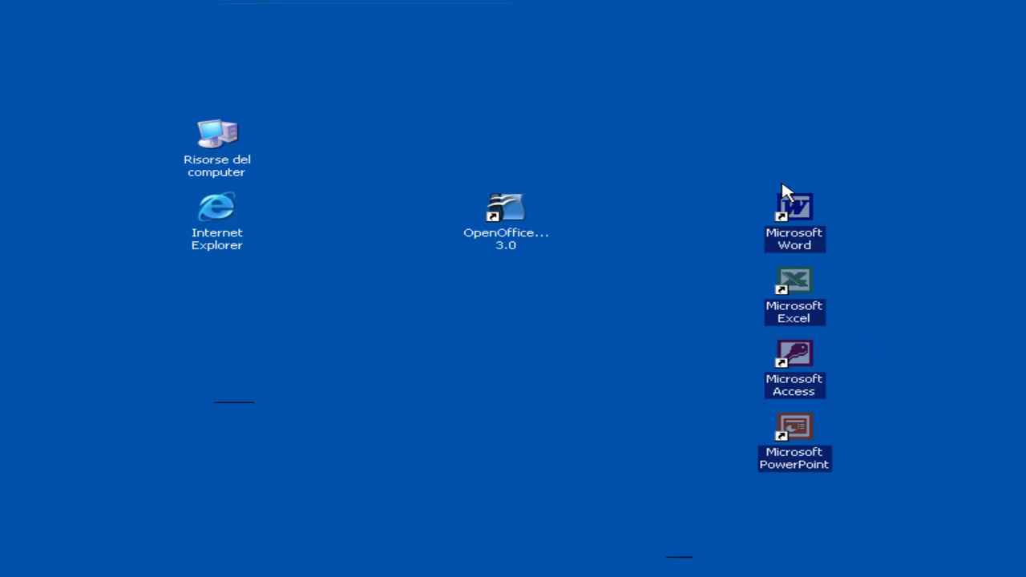
pyautogui.click(921, 186)
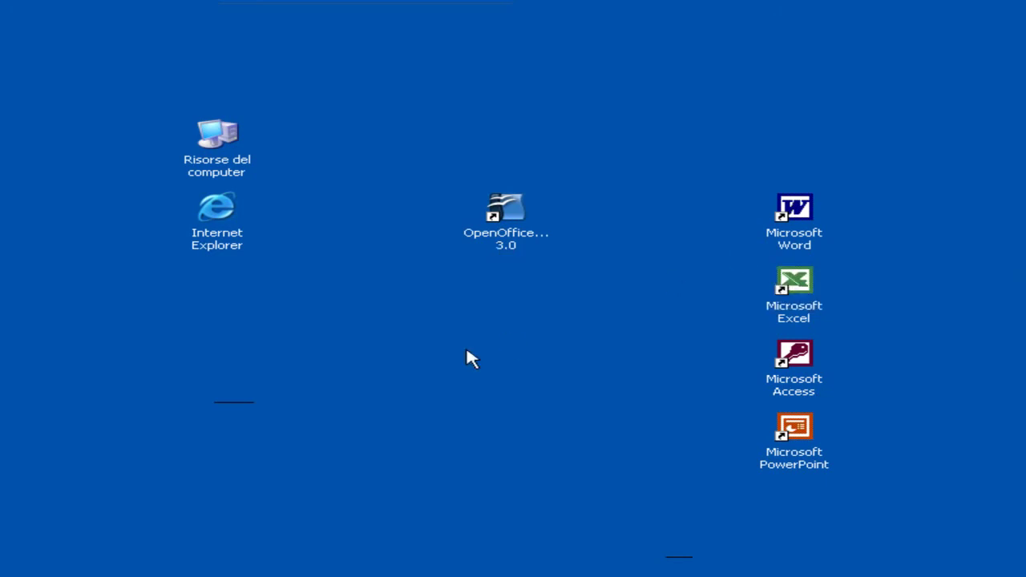
# Start OpenOffice.org 3.0 from its desktop shortcut and enter "user" as the first name in the welcome wizard.
pyautogui.click(495, 237)
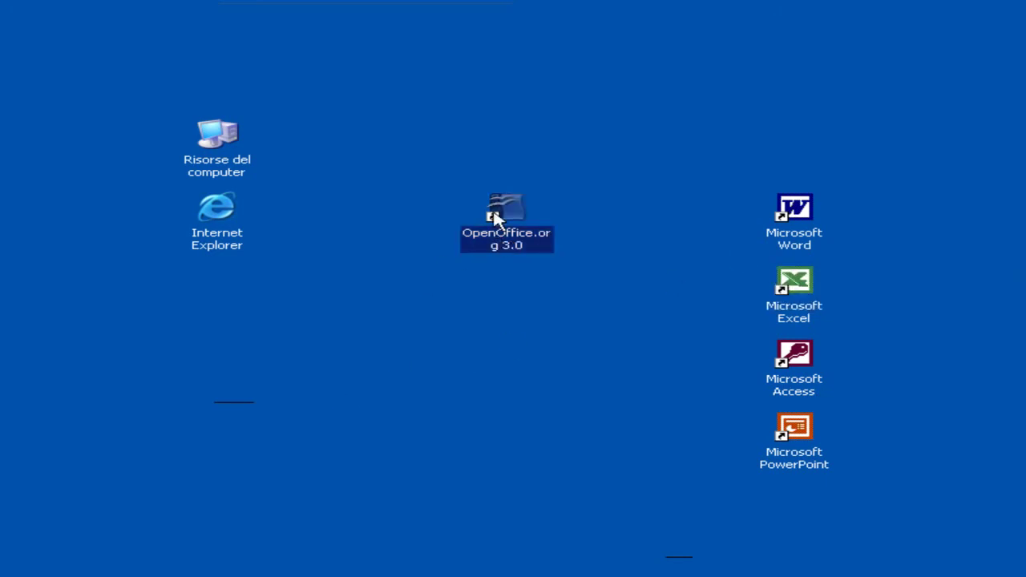
pyautogui.doubleClick(510, 207)
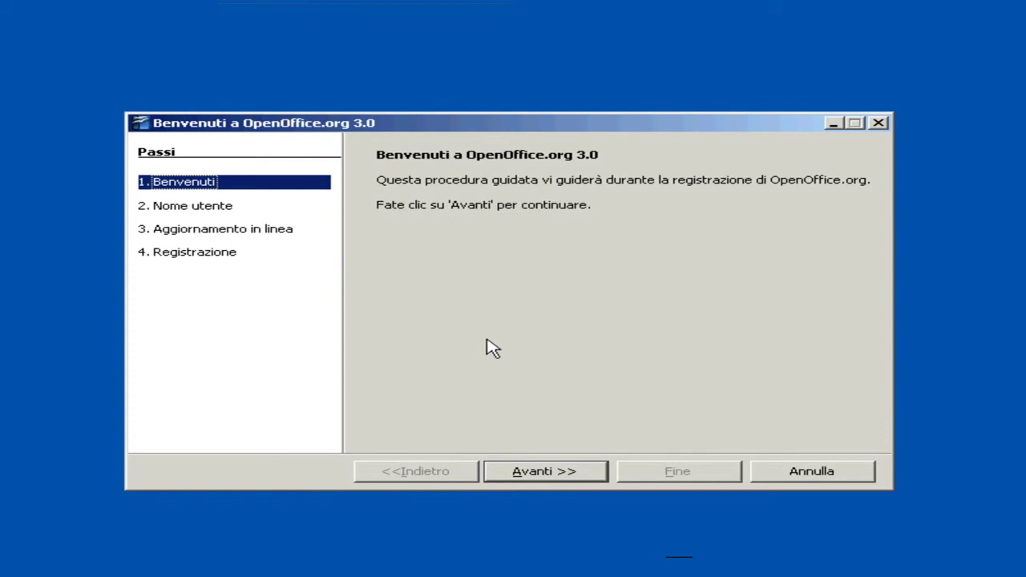
pyautogui.click(542, 475)
pyautogui.click(501, 247)
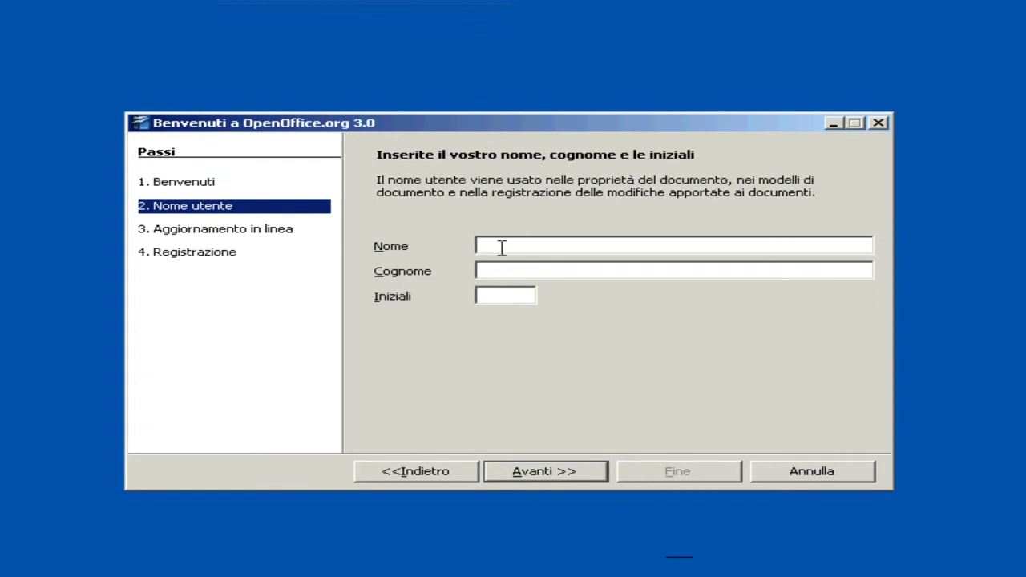
pyautogui.write('user')
pyautogui.click(564, 476)
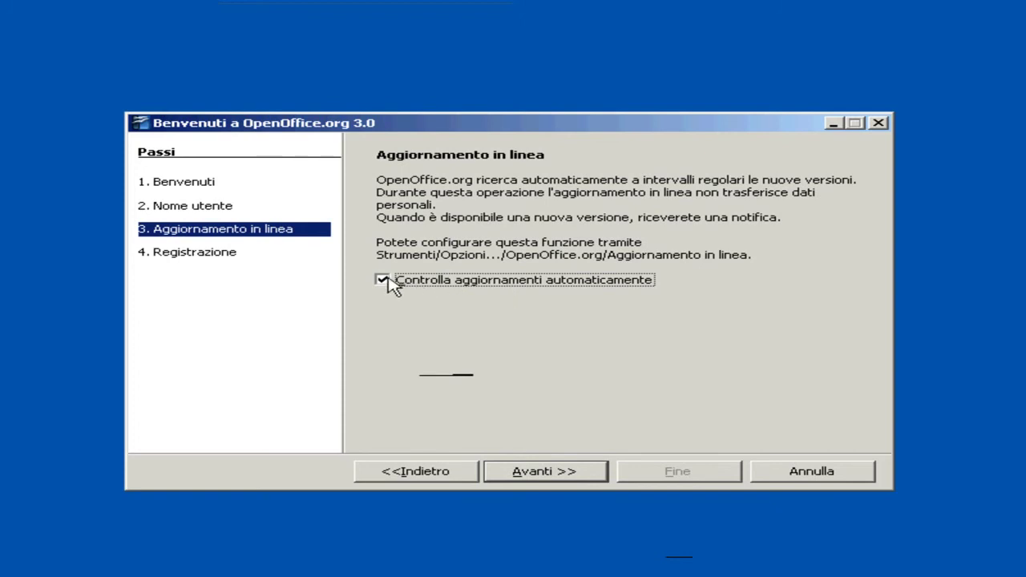
# Keep automatic update checks enabled, choose Non intendo registrarmi and finish the welcome wizard to reach the start screen.
pyautogui.click(543, 476)
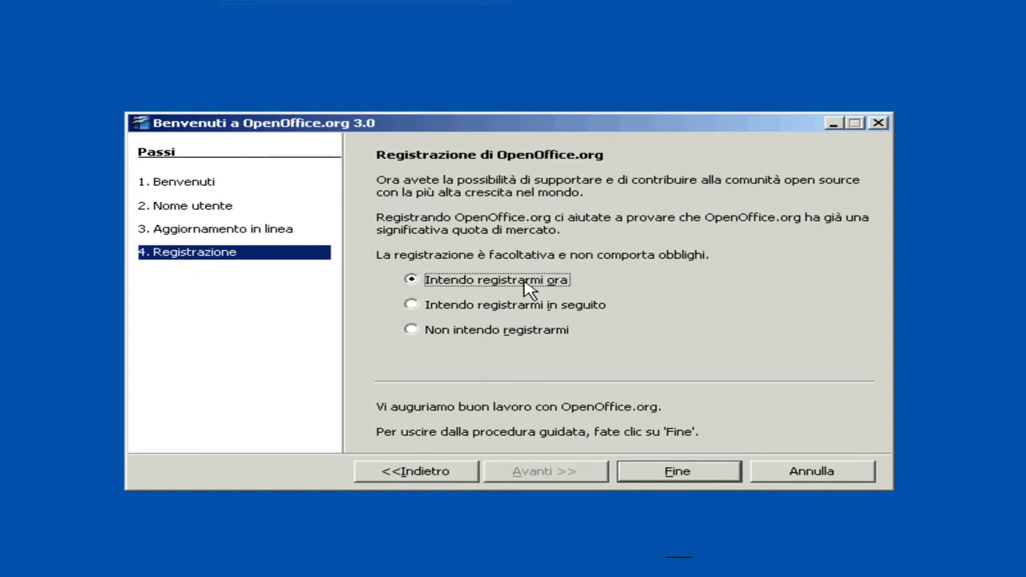
pyautogui.click(411, 330)
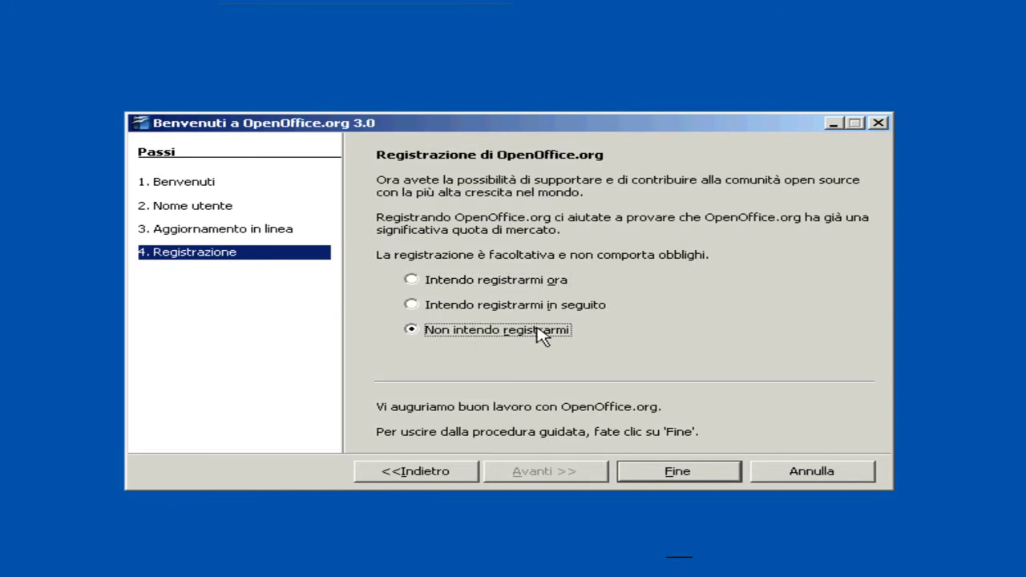
pyautogui.click(670, 474)
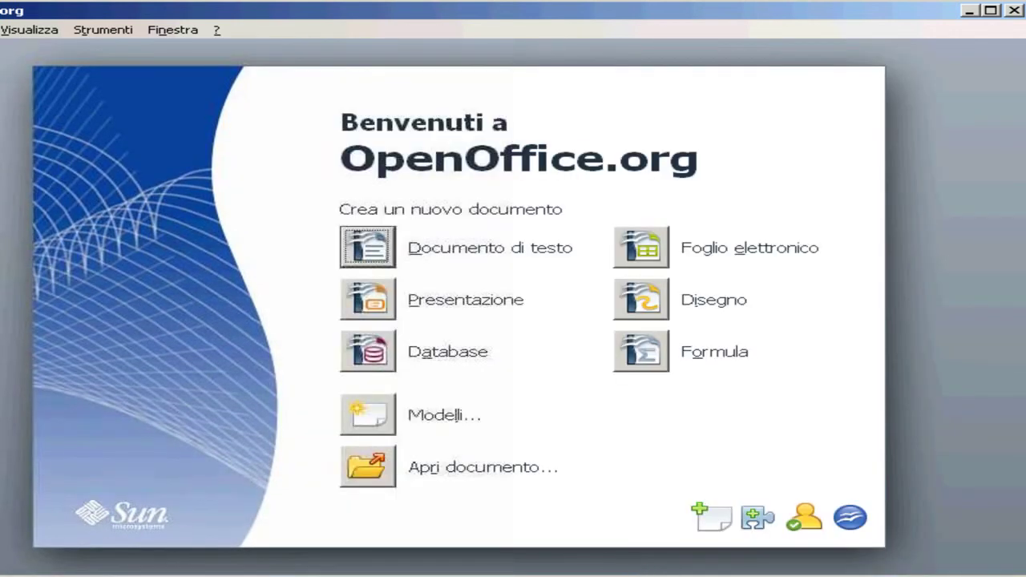
pyautogui.moveTo(0, 246); pyautogui.dragTo(5, 247)
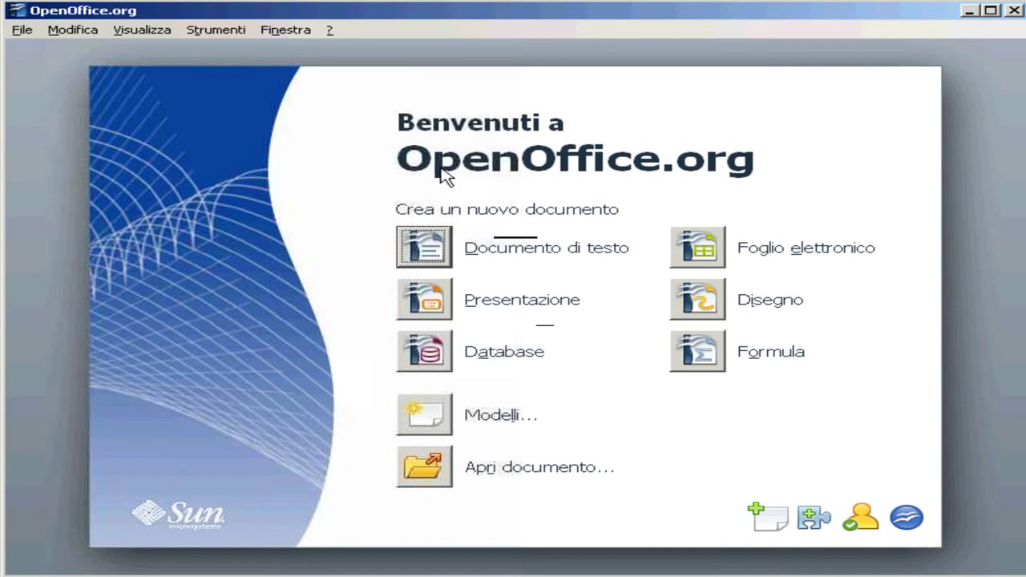
# Close the OpenOffice.org start screen and move the OpenOffice.org 3.0 folder directly below Microsoft Word in the list of all programs.
pyautogui.click(1014, 11)
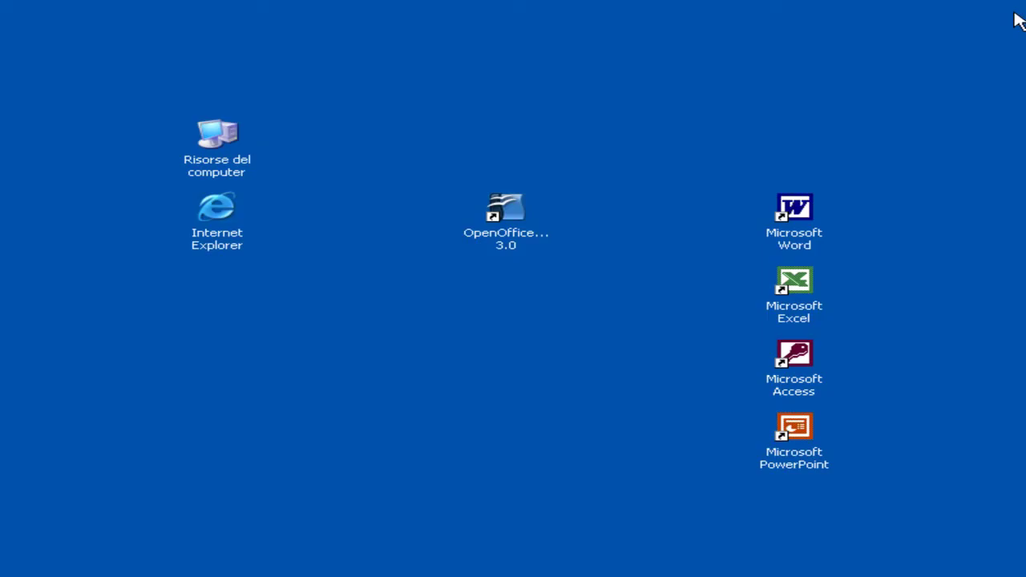
pyautogui.click(525, 210)
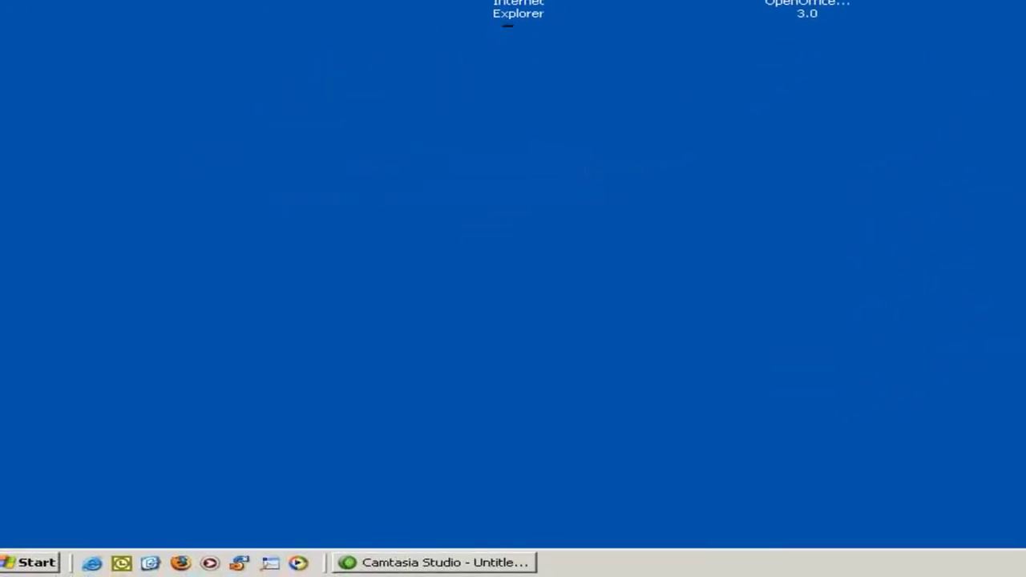
pyautogui.click(24, 561)
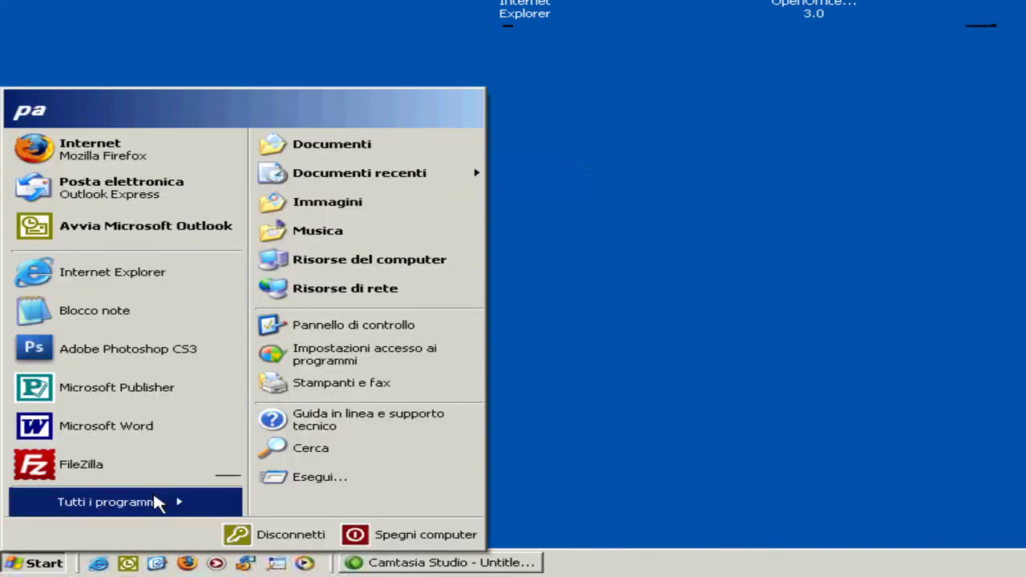
pyautogui.moveTo(154, 503)
pyautogui.moveTo(320, 448)
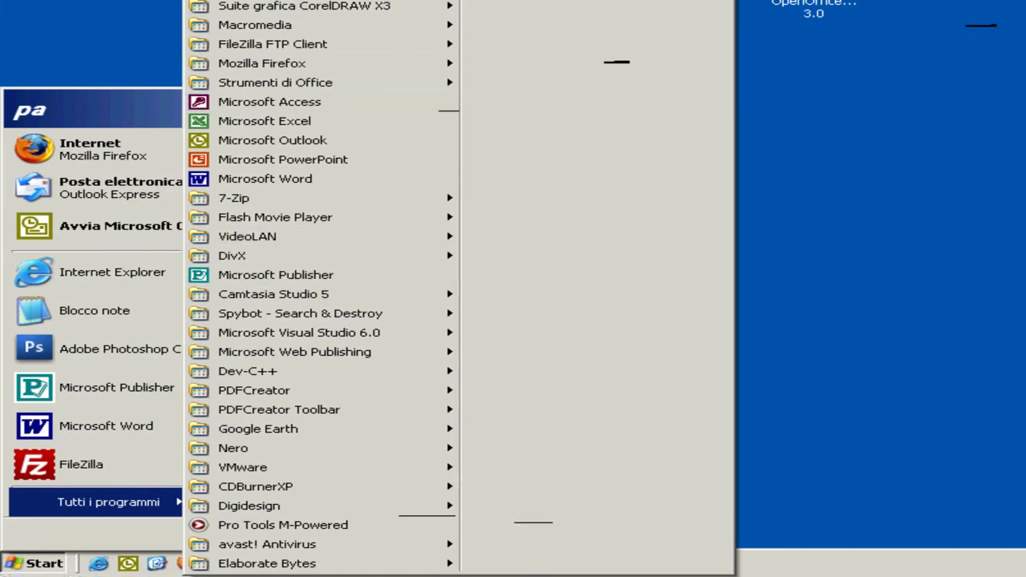
pyautogui.moveTo(343, 200)
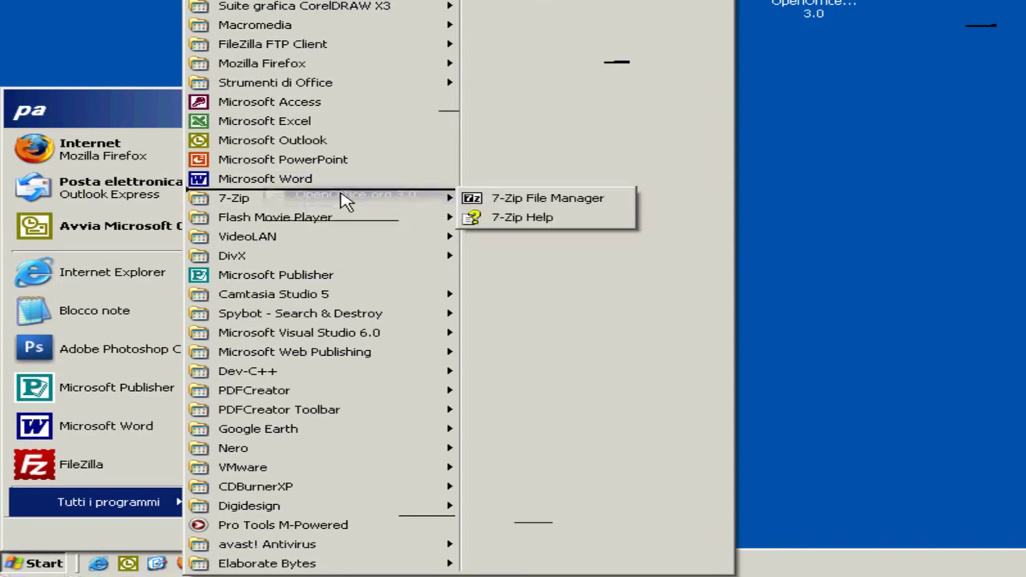
pyautogui.moveTo(238, 200)
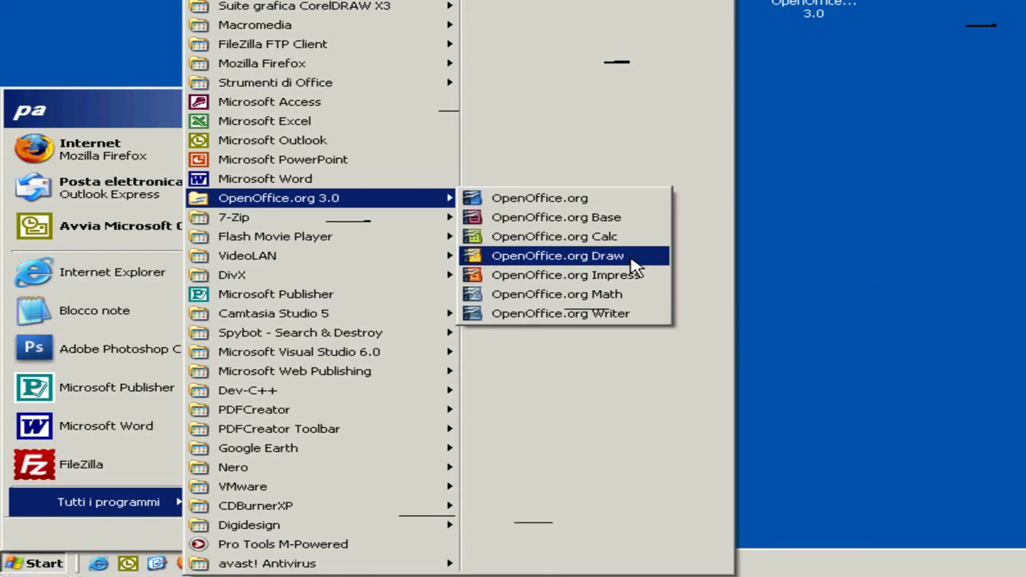
# Create desktop shortcuts for OpenOffice.org Writer and OpenOffice.org Calc from the OpenOffice.org 3.0 program group.
pyautogui.rightClick(591, 316)
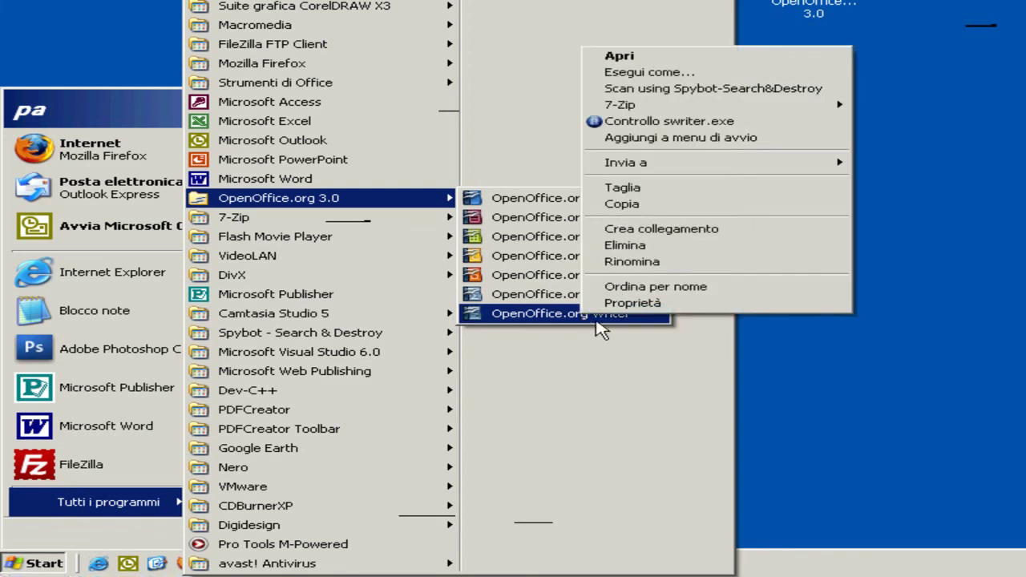
pyautogui.moveTo(670, 178)
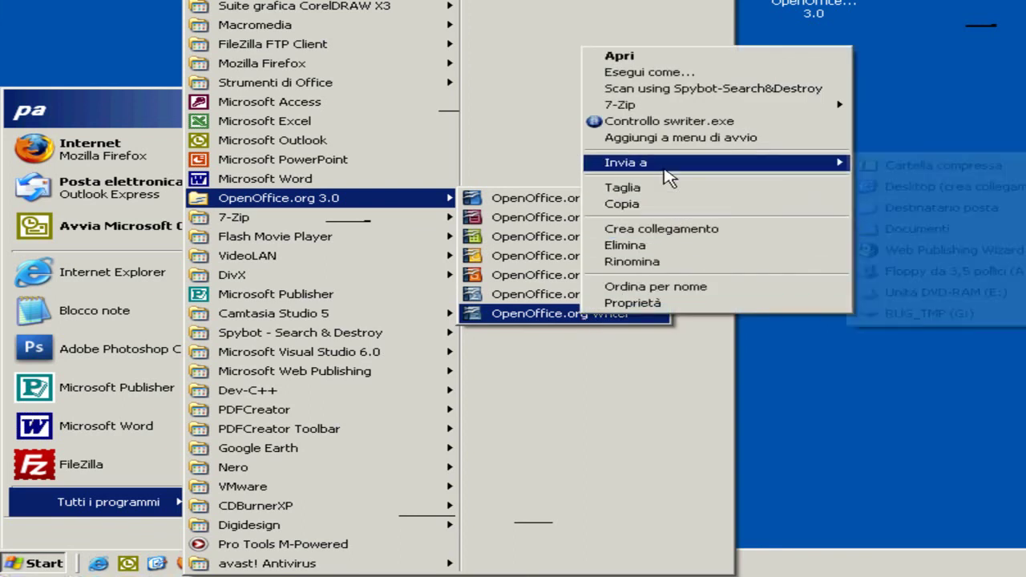
pyautogui.click(887, 194)
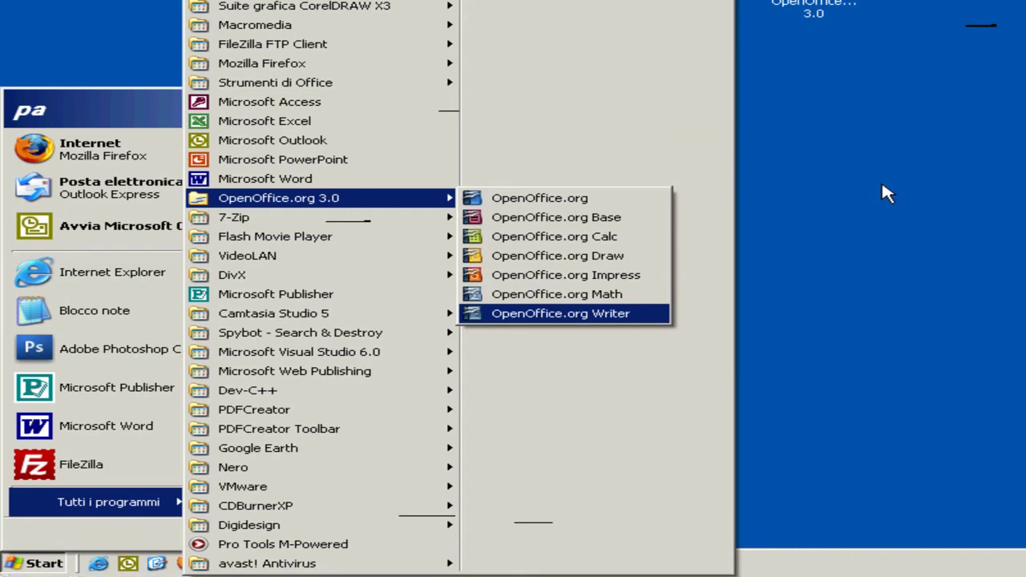
pyautogui.click(603, 241)
pyautogui.rightClick(603, 241)
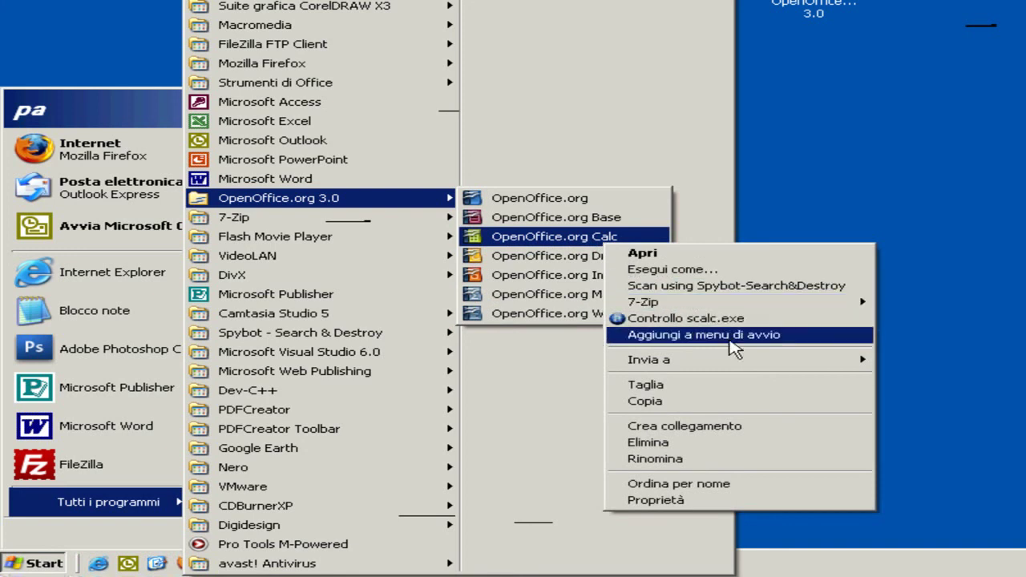
pyautogui.moveTo(760, 364)
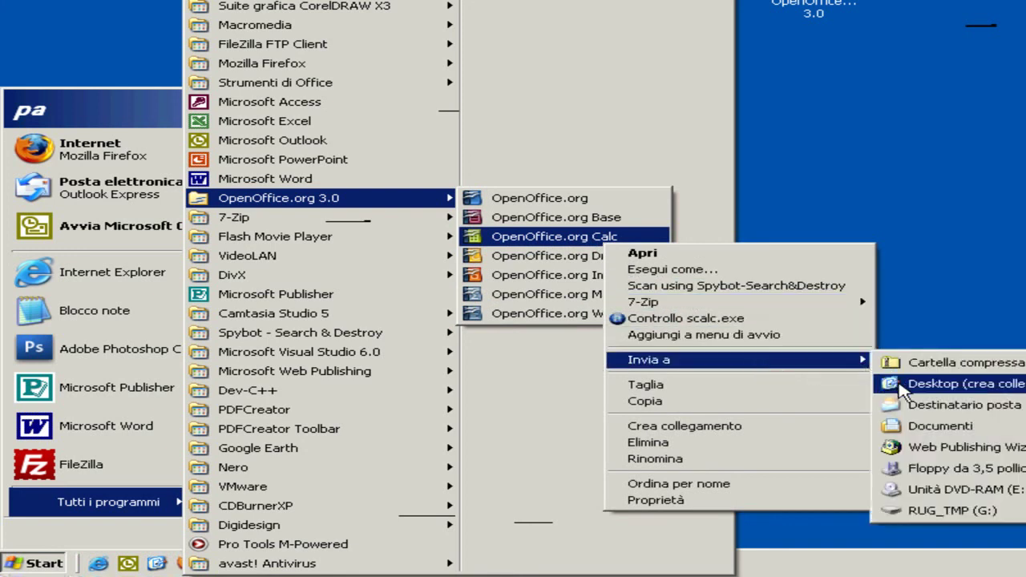
pyautogui.click(898, 384)
# Send desktop shortcuts for OpenOffice.org Base and OpenOffice.org Impress from the same program group and return to the desktop.
pyautogui.rightClick(618, 219)
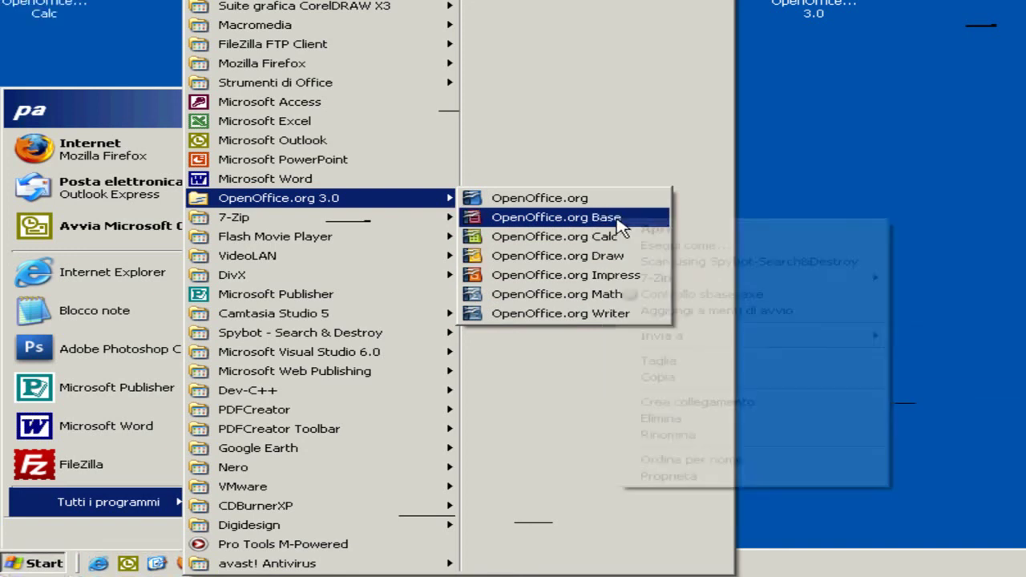
pyautogui.moveTo(839, 345)
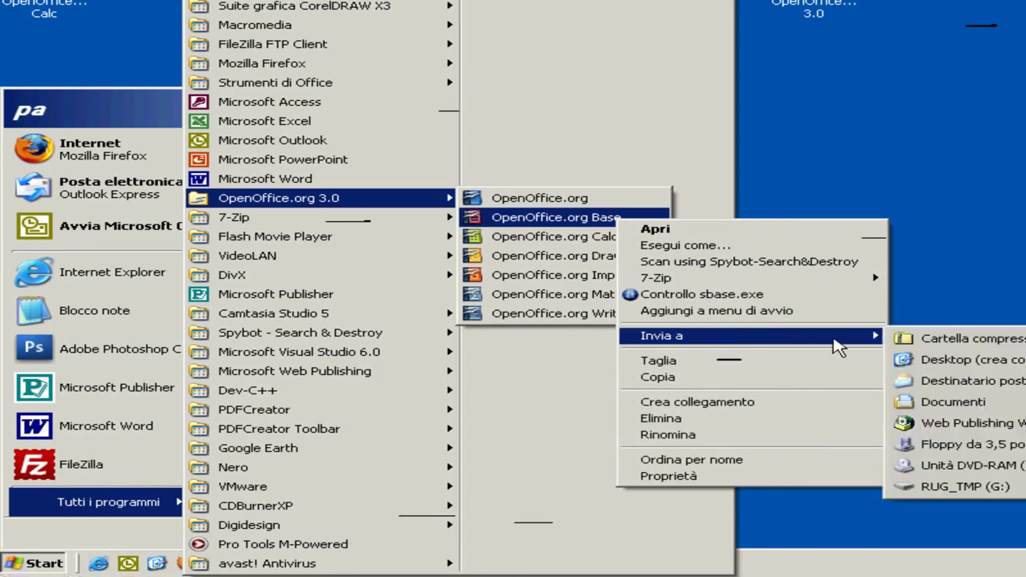
pyautogui.click(922, 361)
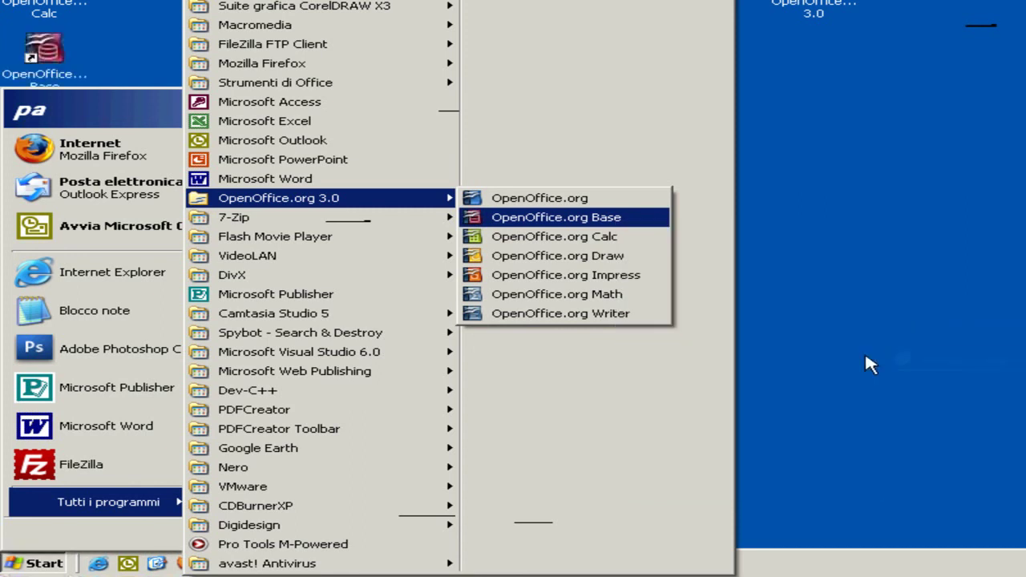
pyautogui.rightClick(602, 280)
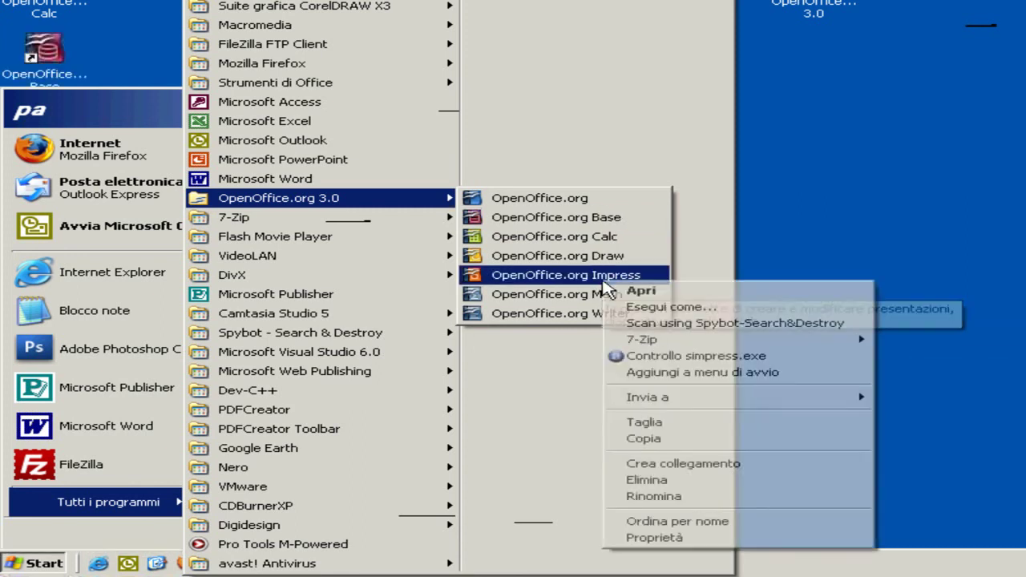
pyautogui.moveTo(802, 399)
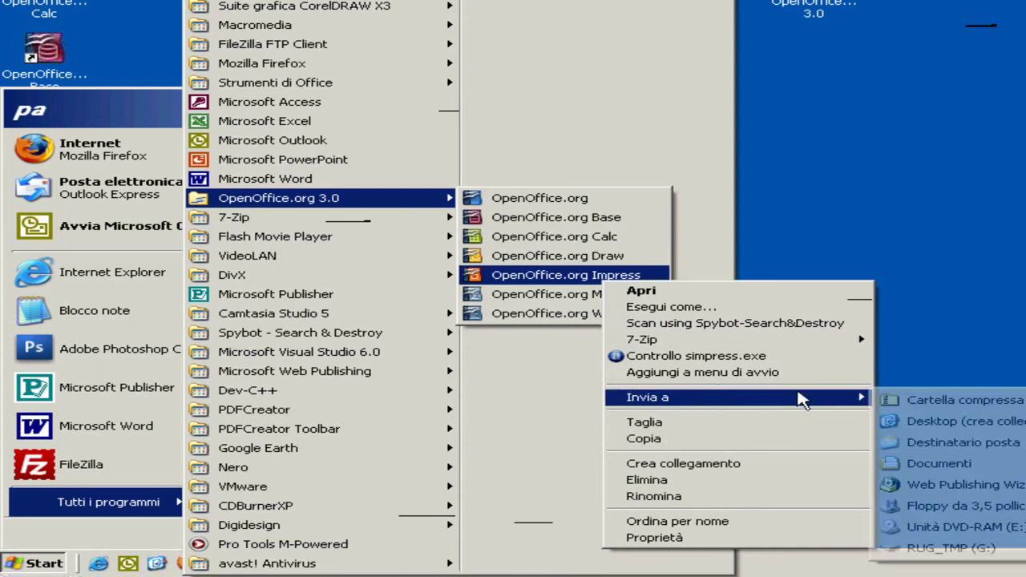
pyautogui.click(906, 421)
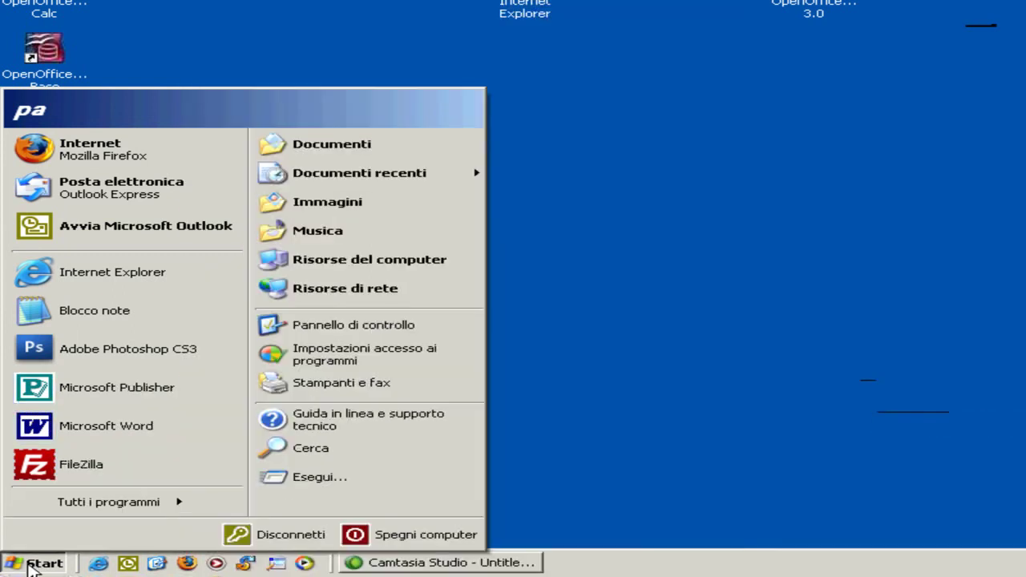
pyautogui.click(32, 564)
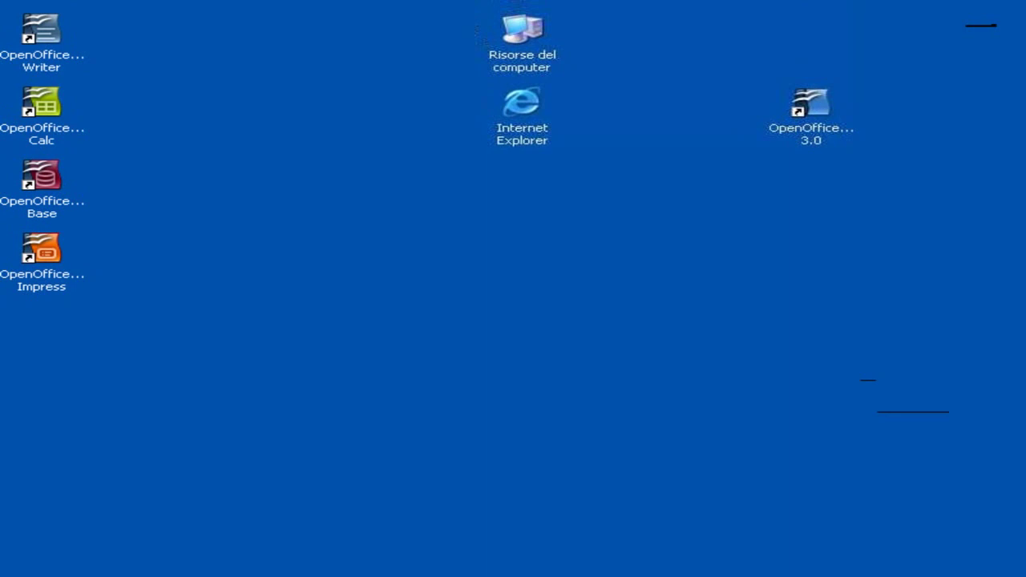
# Arrange the OpenOffice.org 3.0, Writer, Calc, Base and Impress shortcuts in one column beside the Microsoft Office shortcuts.
pyautogui.moveTo(129, 15); pyautogui.dragTo(657, 321)
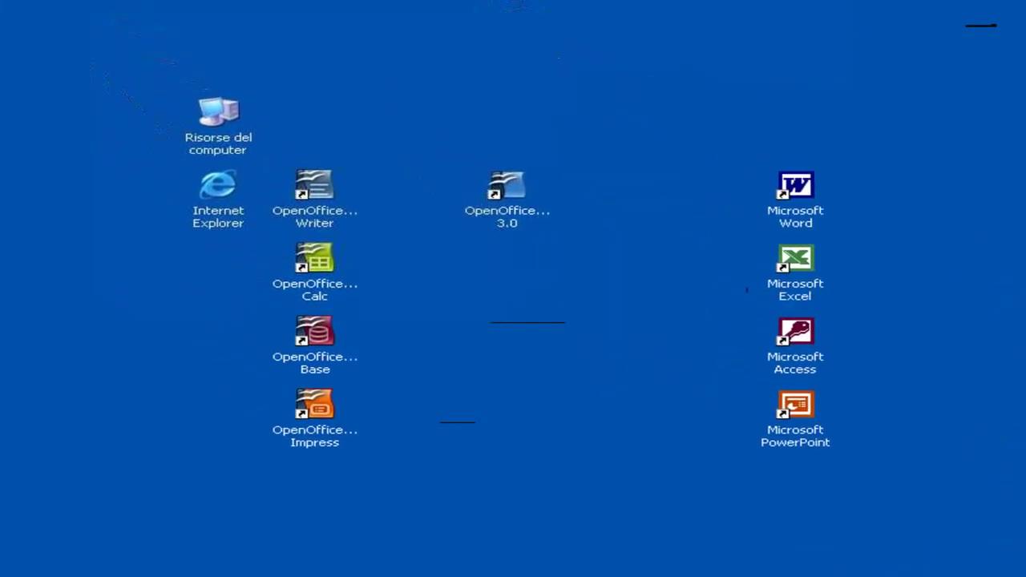
pyautogui.click(316, 192)
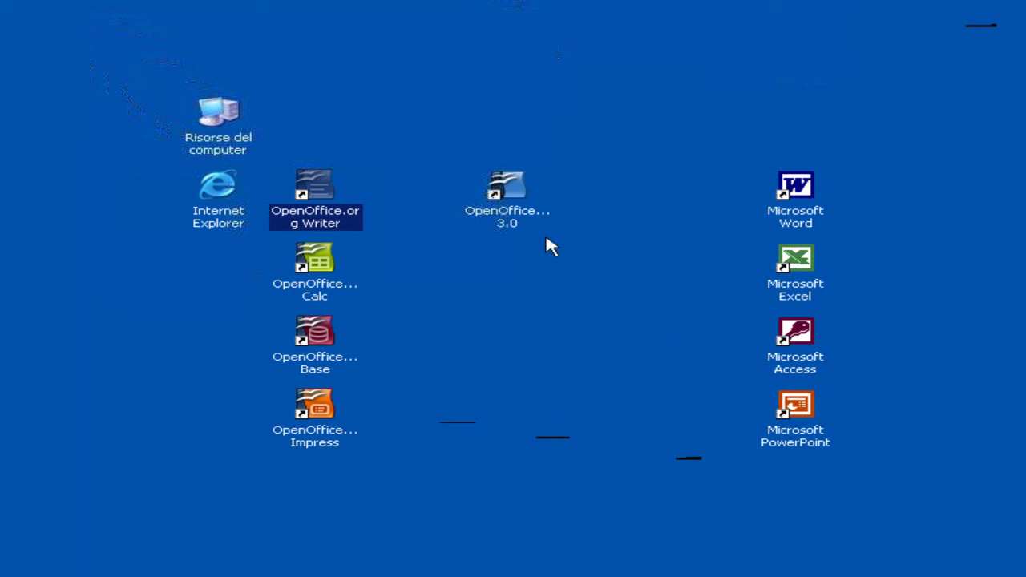
pyautogui.moveTo(517, 193); pyautogui.dragTo(613, 119)
pyautogui.moveTo(437, 200); pyautogui.dragTo(611, 426)
pyautogui.click(490, 414)
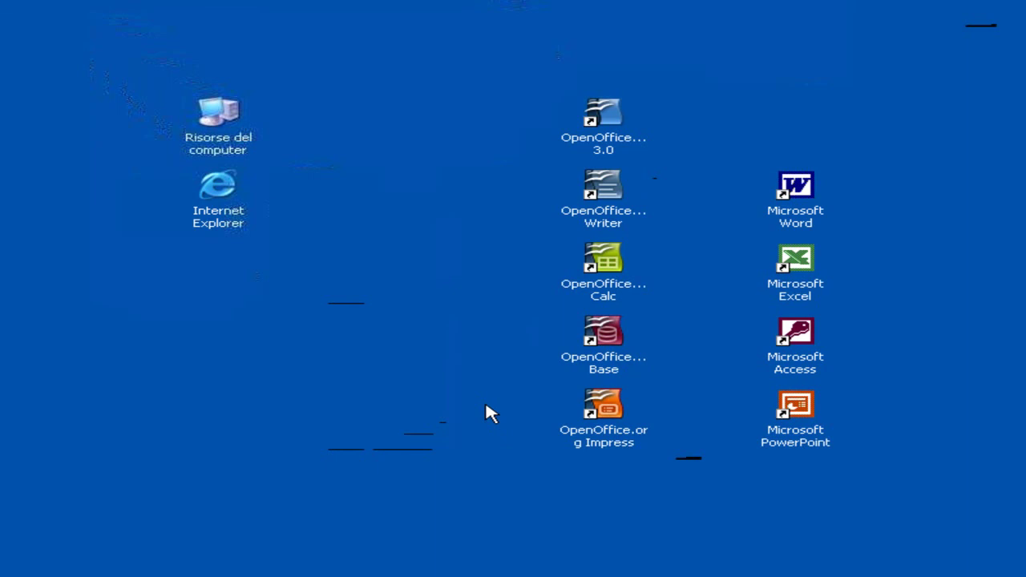
# Start OpenOffice.org Writer from its desktop shortcut and enter a first name in the blank document.
pyautogui.doubleClick(618, 189)
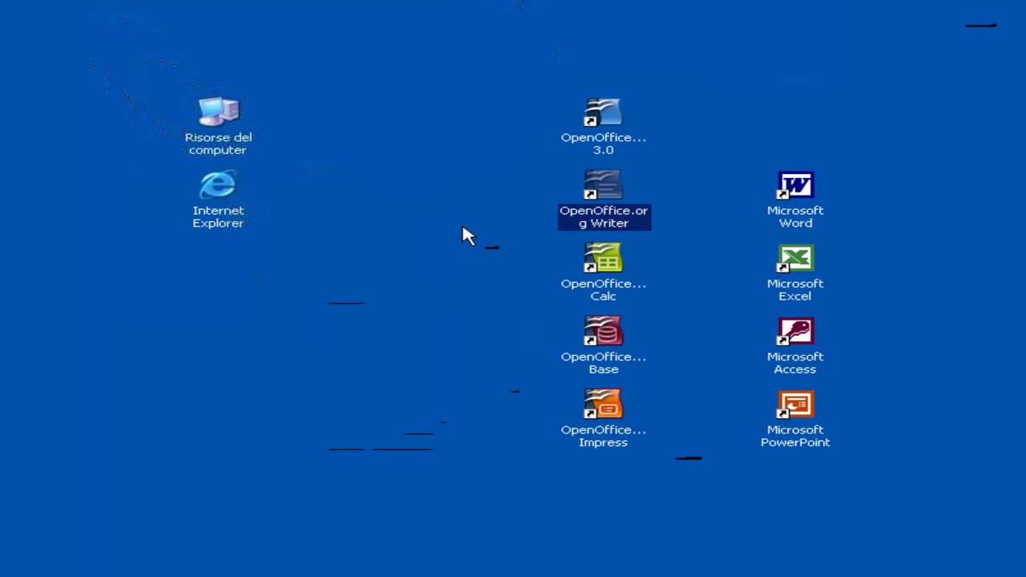
pyautogui.doubleClick(625, 195)
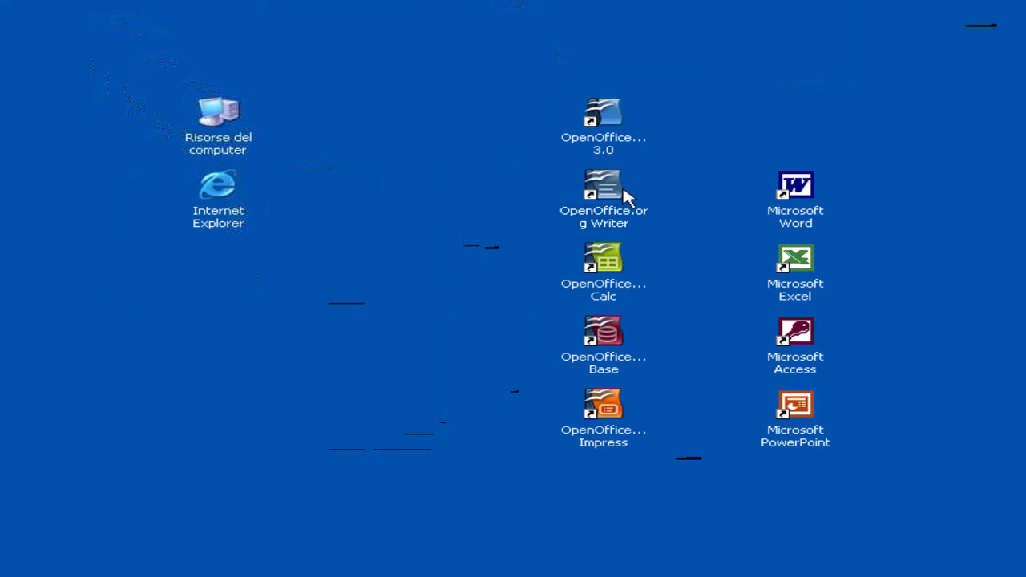
pyautogui.doubleClick(625, 195)
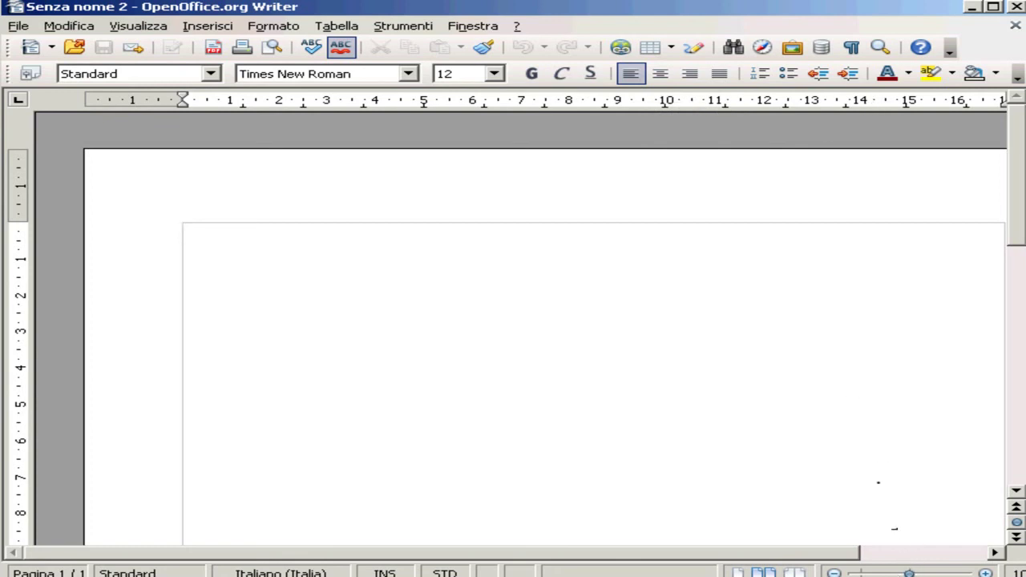
pyautogui.moveTo(910, 572); pyautogui.dragTo(901, 573)
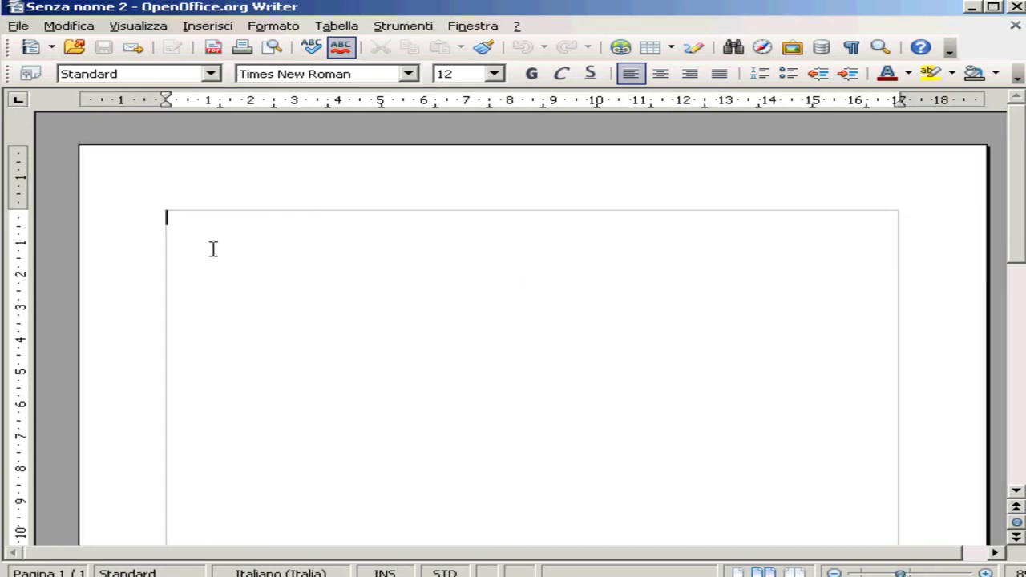
pyautogui.write('Ruggero')
# Format the entered name in Viner Hand ITC, size 26, bold.
pyautogui.moveTo(168, 218); pyautogui.dragTo(226, 218)
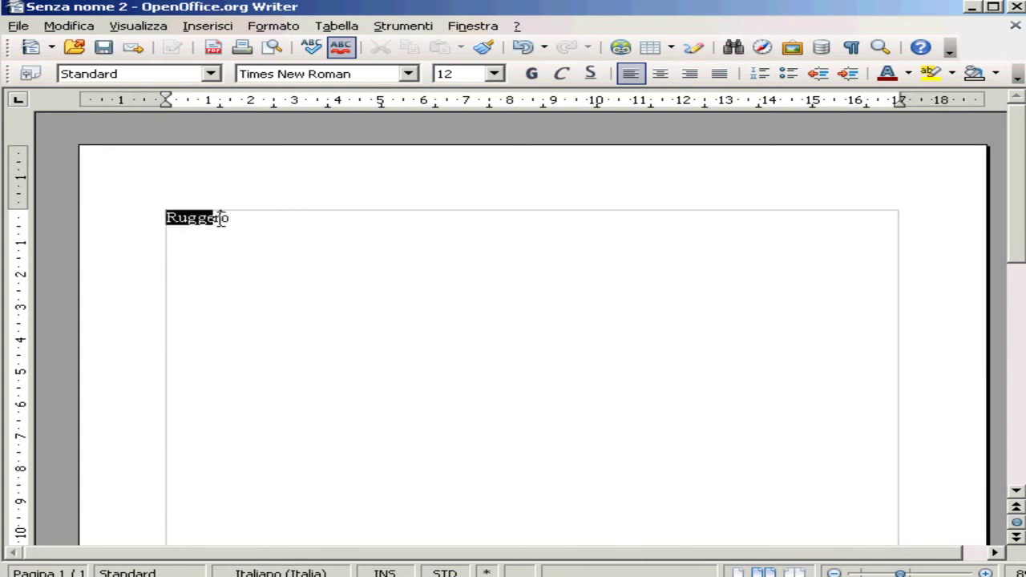
pyautogui.click(409, 74)
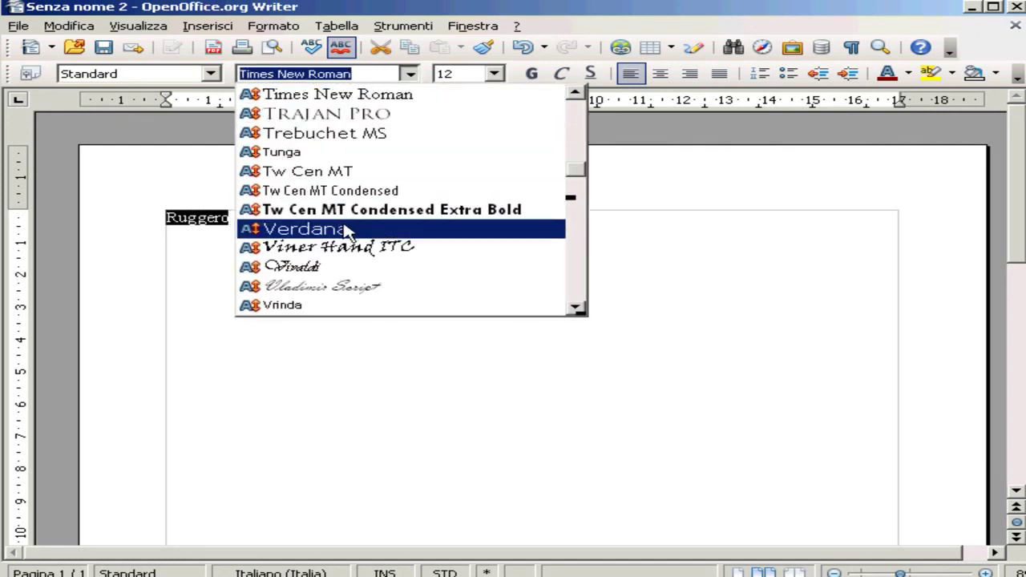
pyautogui.click(357, 247)
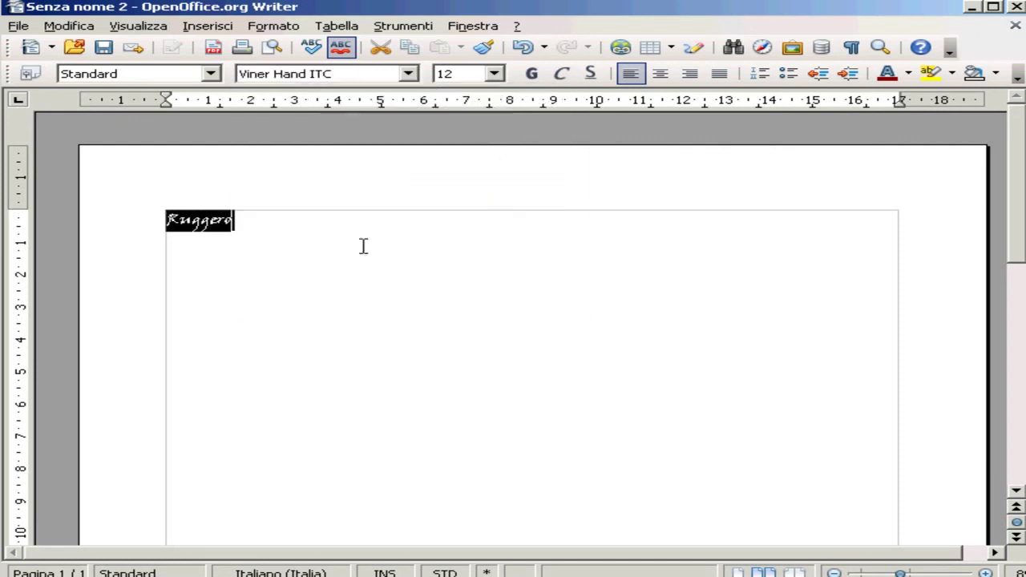
pyautogui.click(495, 74)
pyautogui.click(464, 212)
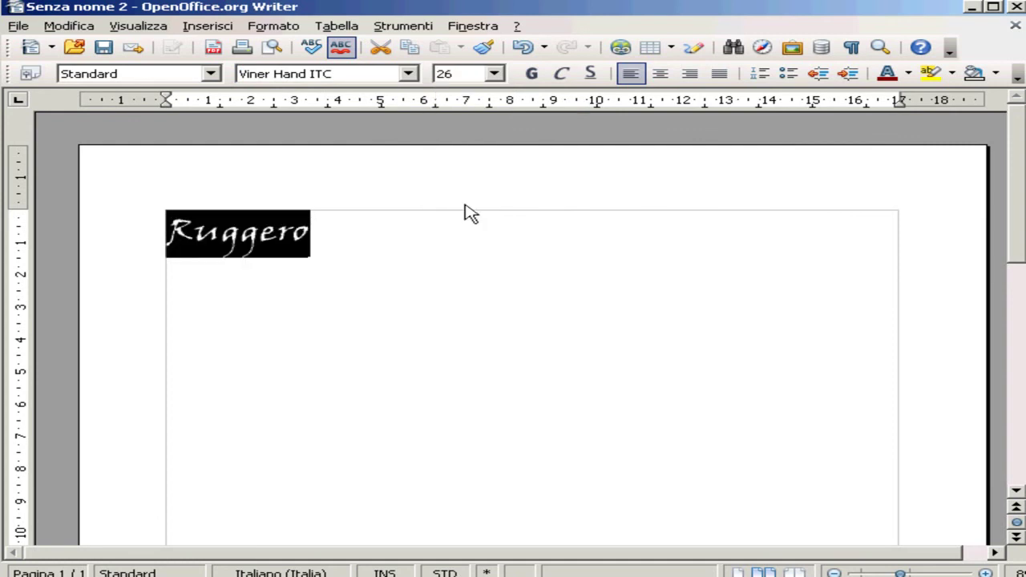
pyautogui.click(534, 74)
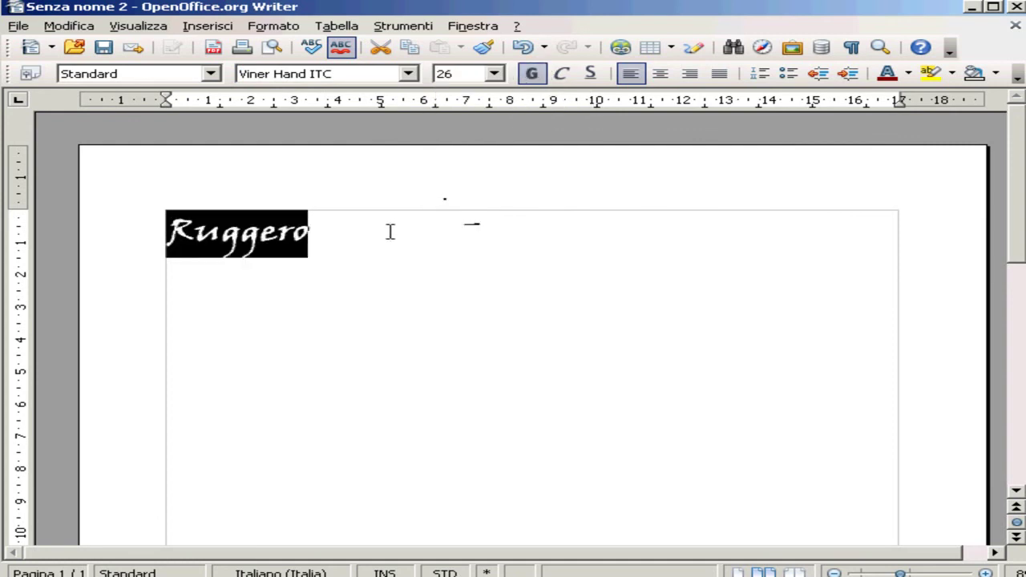
pyautogui.click(339, 245)
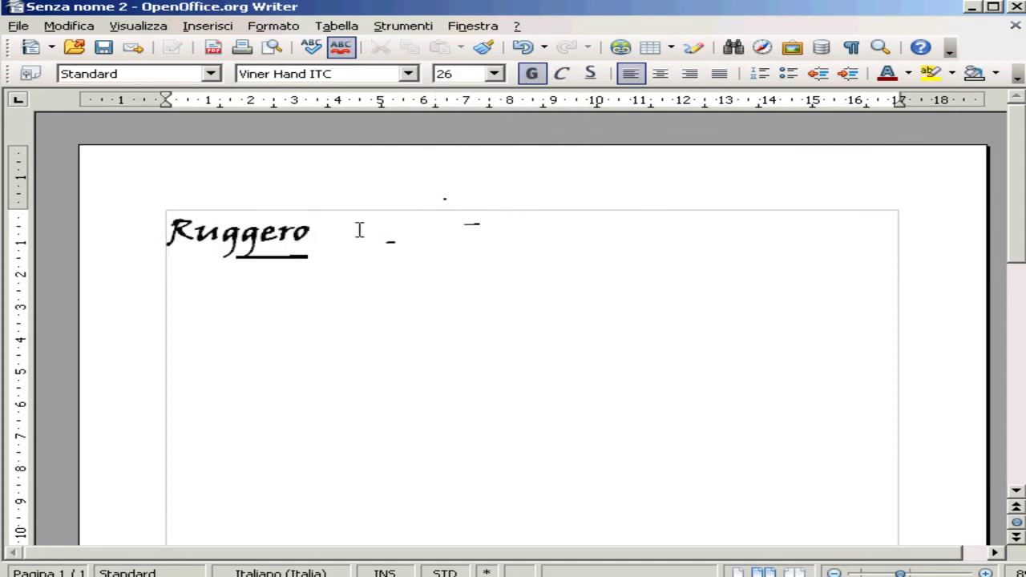
# Change the font colour of the name to bright red and deselect the text.
pyautogui.moveTo(360, 230); pyautogui.dragTo(152, 230)
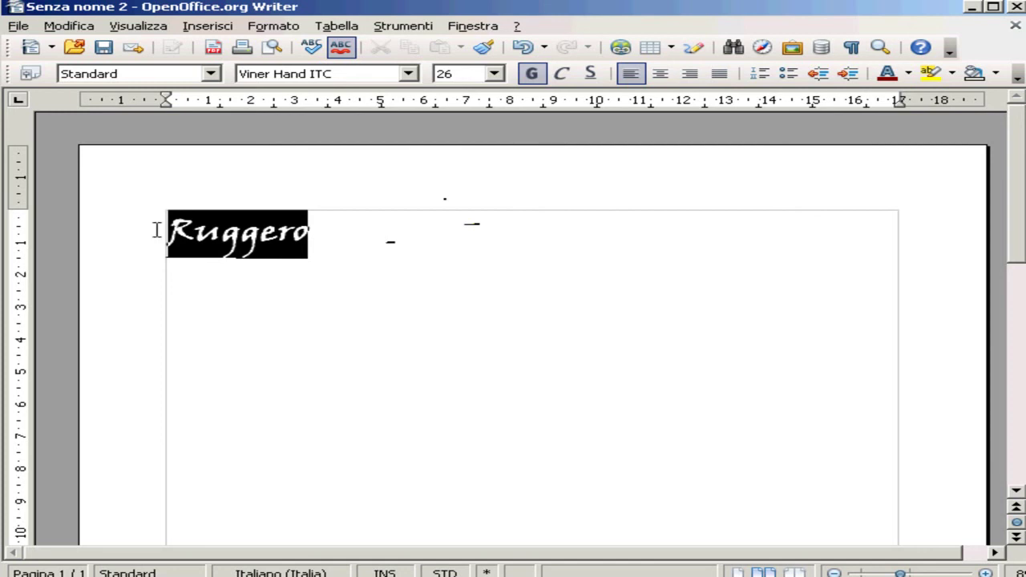
pyautogui.click(908, 73)
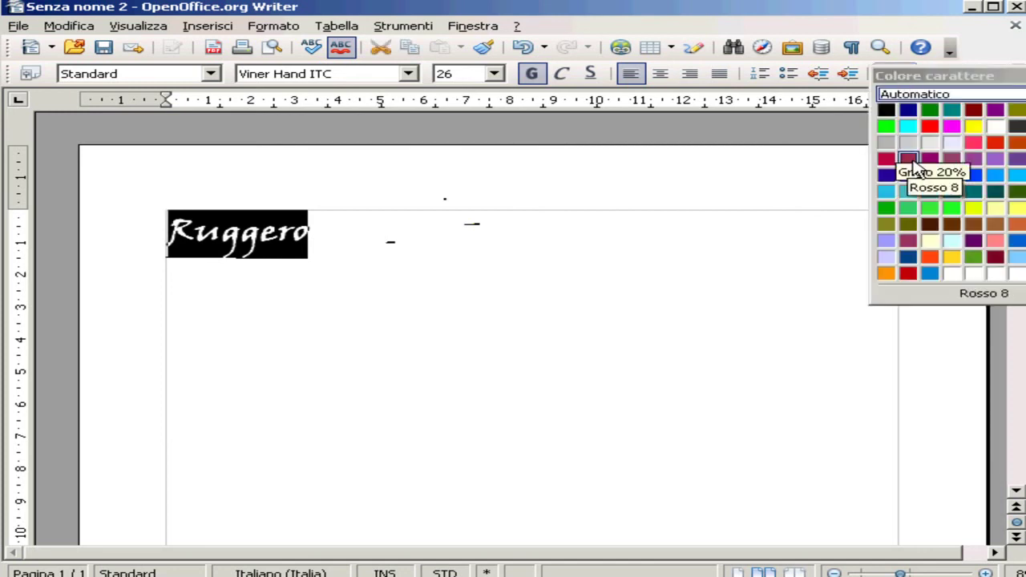
pyautogui.click(928, 129)
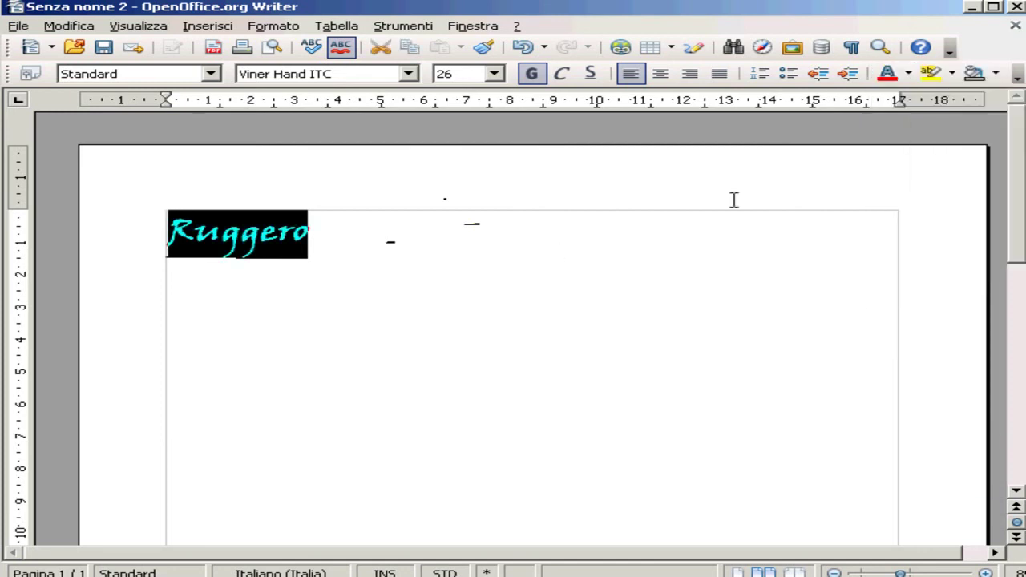
pyautogui.click(527, 243)
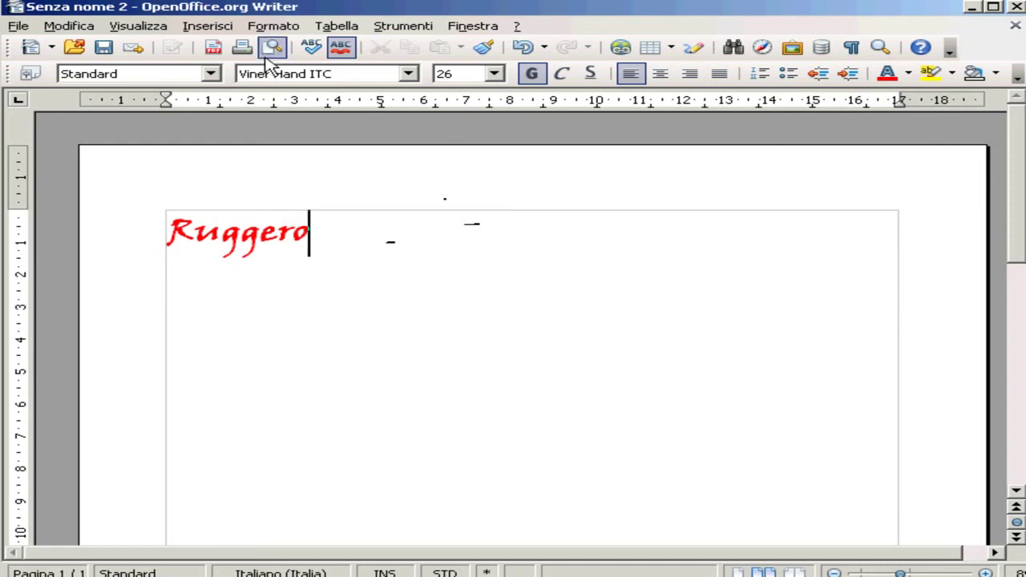
# Review Writer's commands for inserting tables, images, headers and footers without applying any of them.
pyautogui.click(336, 30)
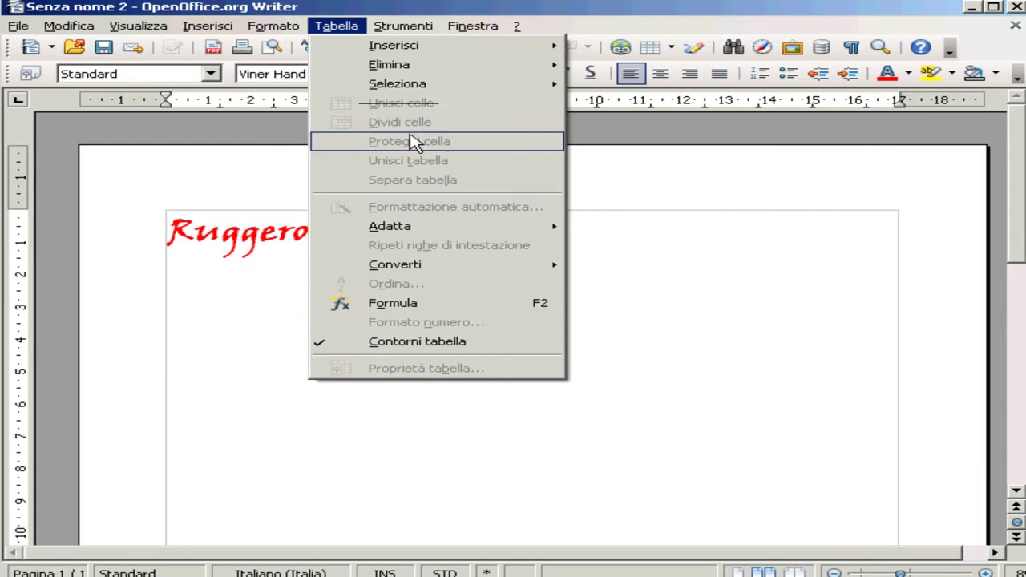
pyautogui.moveTo(428, 53)
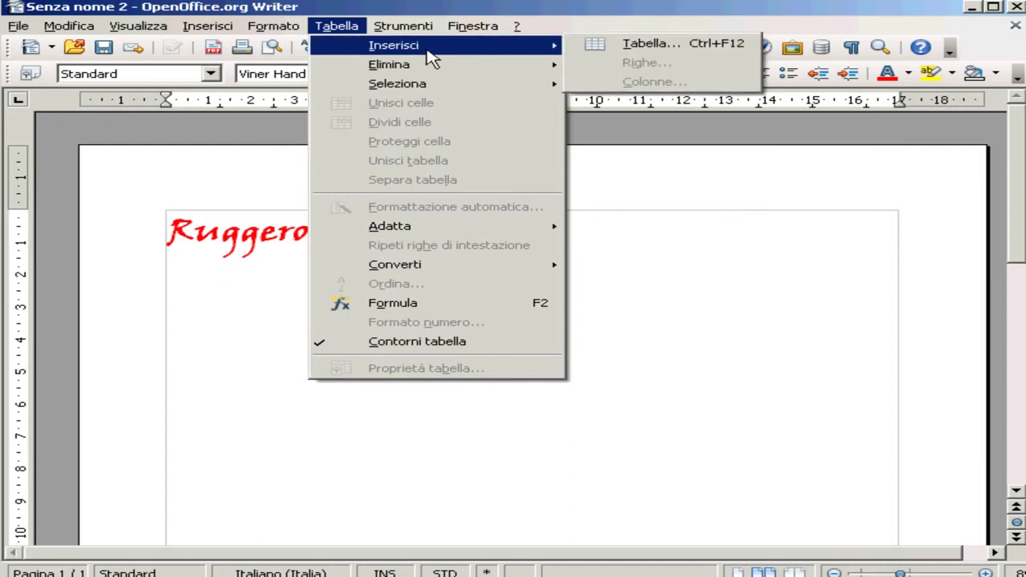
pyautogui.click(352, 30)
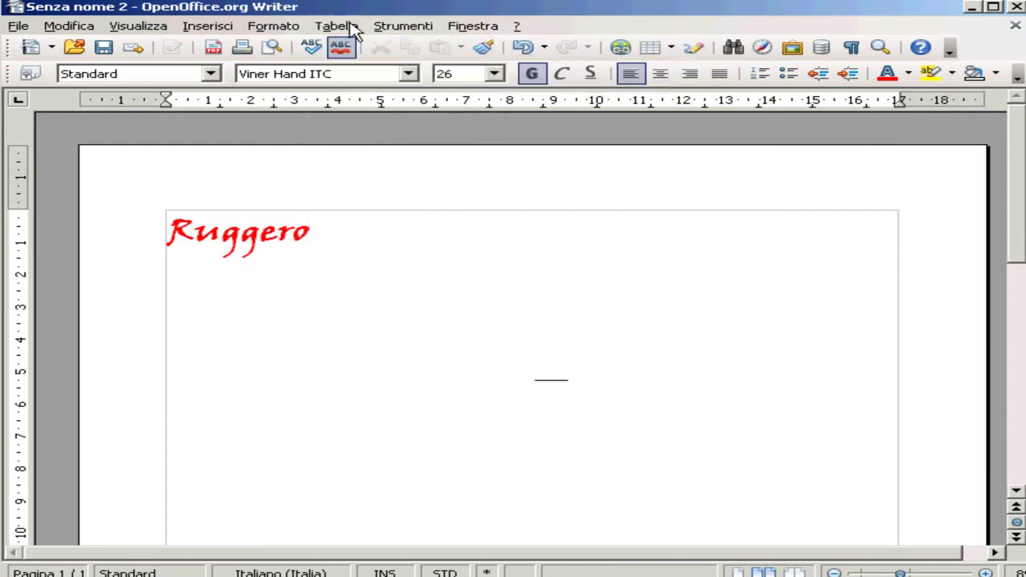
pyautogui.click(202, 29)
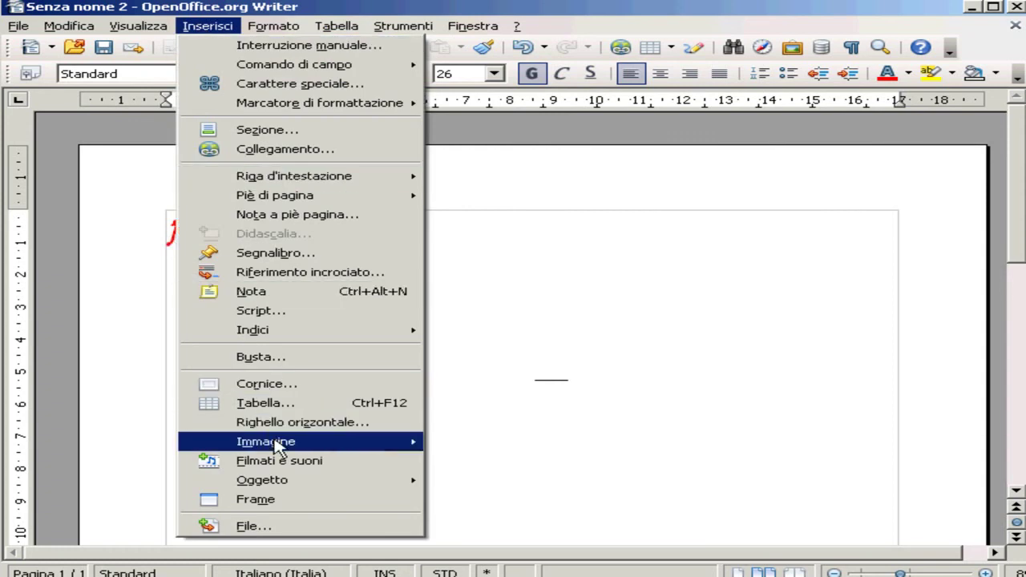
pyautogui.moveTo(271, 445)
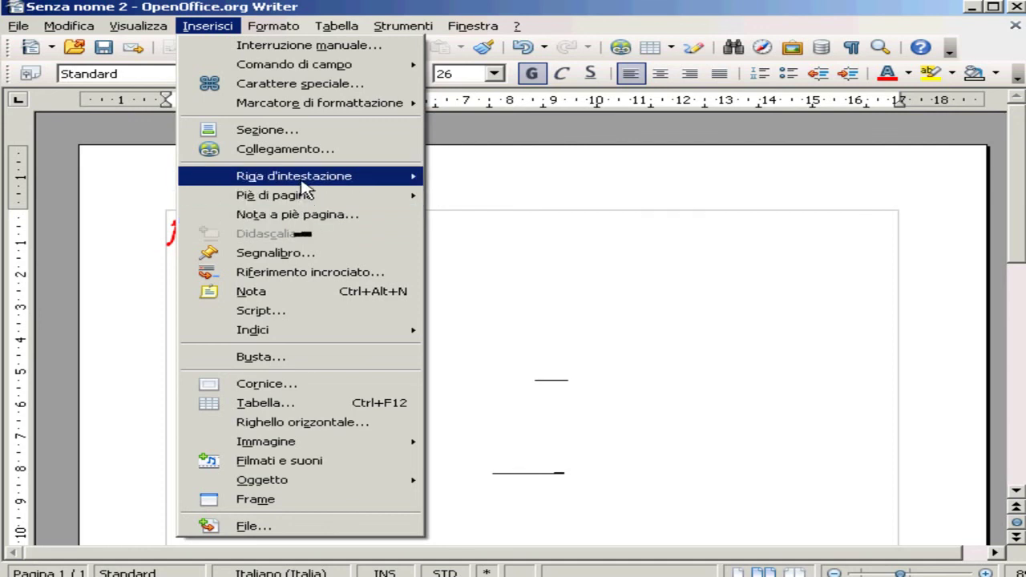
pyautogui.moveTo(302, 201)
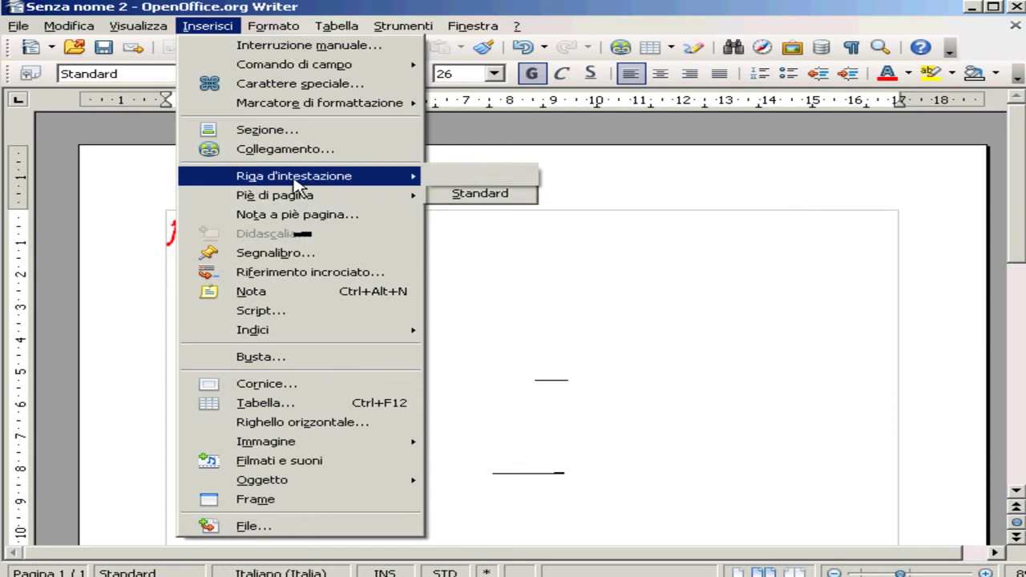
pyautogui.moveTo(277, 173)
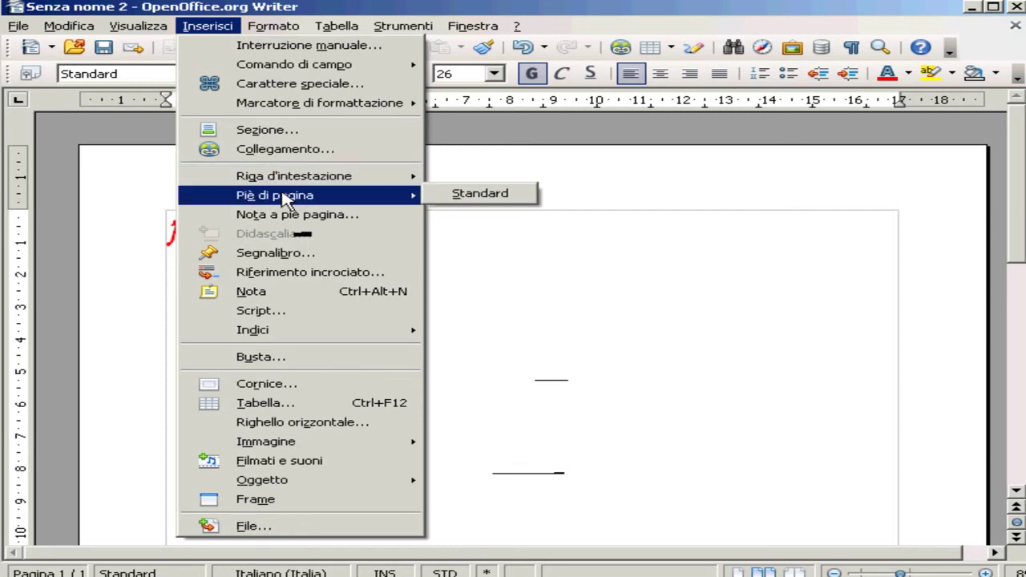
pyautogui.click(581, 287)
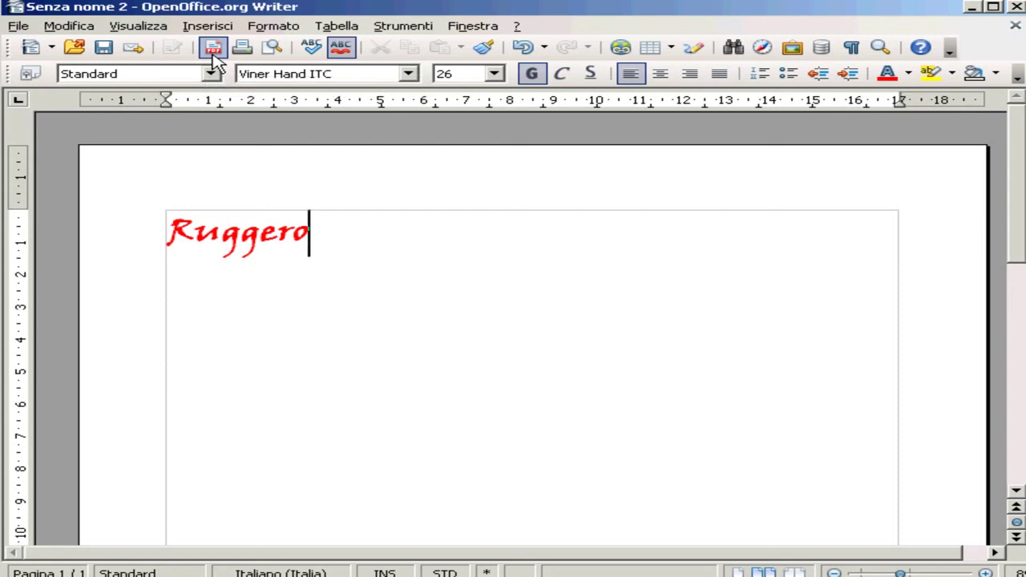
# Close the Writer document without saving, and open Microsoft Word briefly to compare its window before closing it.
pyautogui.click(1011, 8)
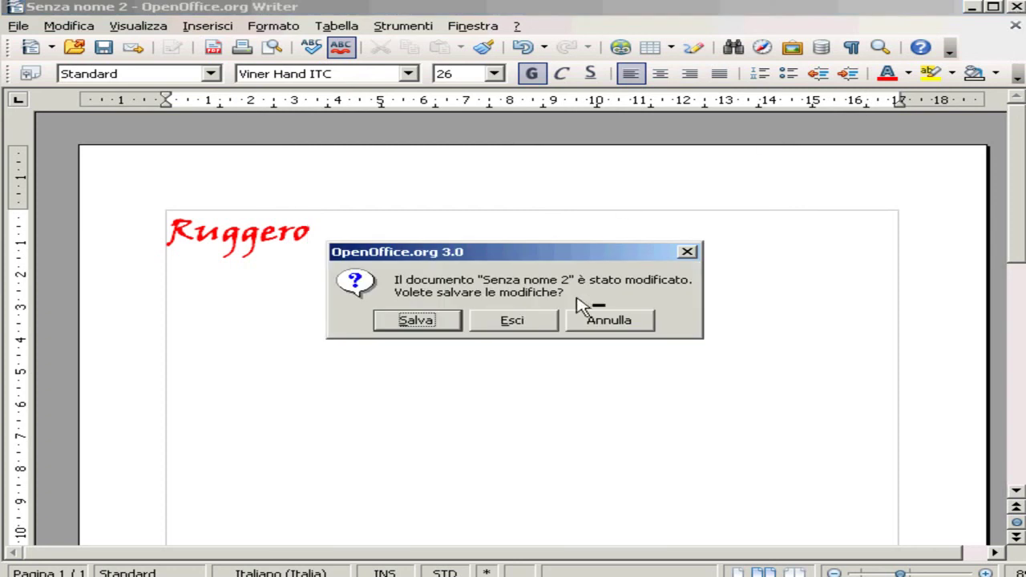
pyautogui.click(524, 334)
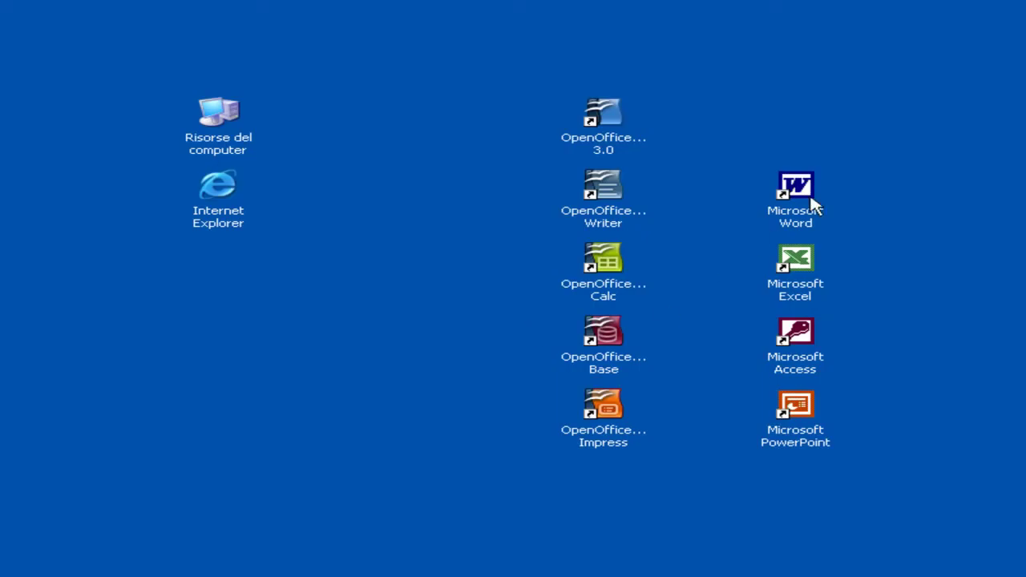
pyautogui.doubleClick(804, 196)
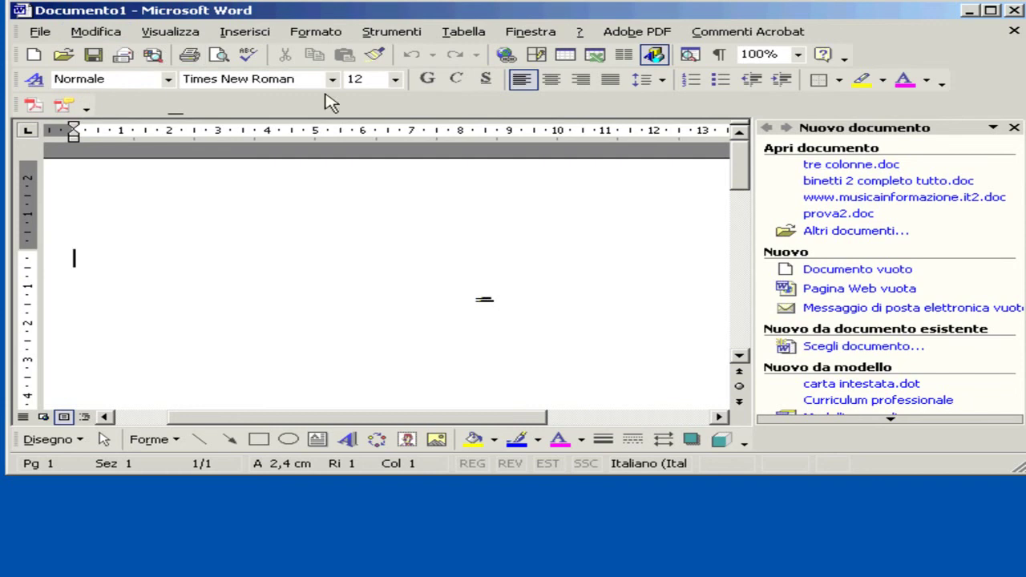
pyautogui.click(1014, 11)
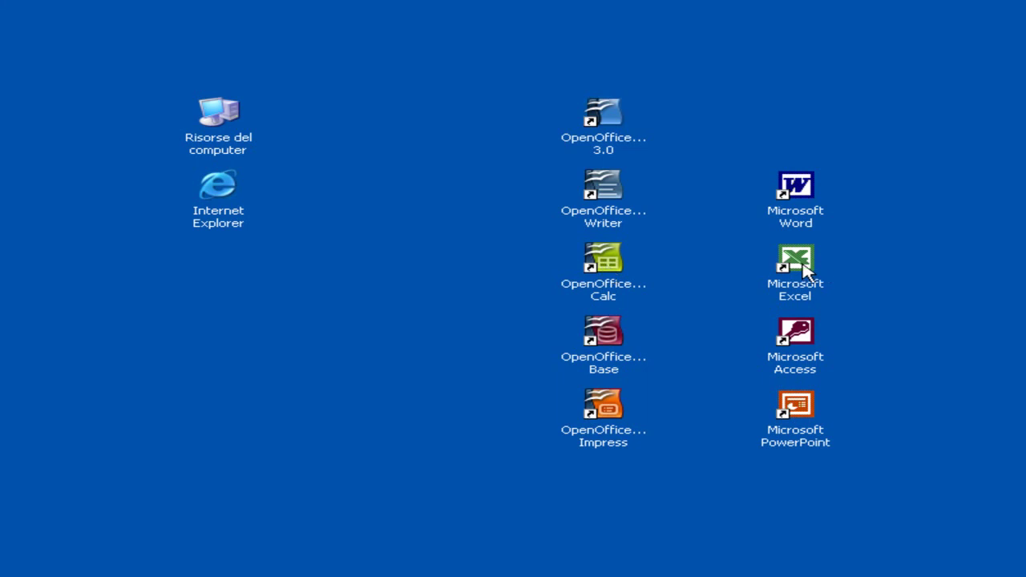
# Start OpenOffice.org Calc from its desktop shortcut and fill cells A1 to A4 with the months gennaio to aprile.
pyautogui.click(623, 262)
pyautogui.doubleClick(624, 262)
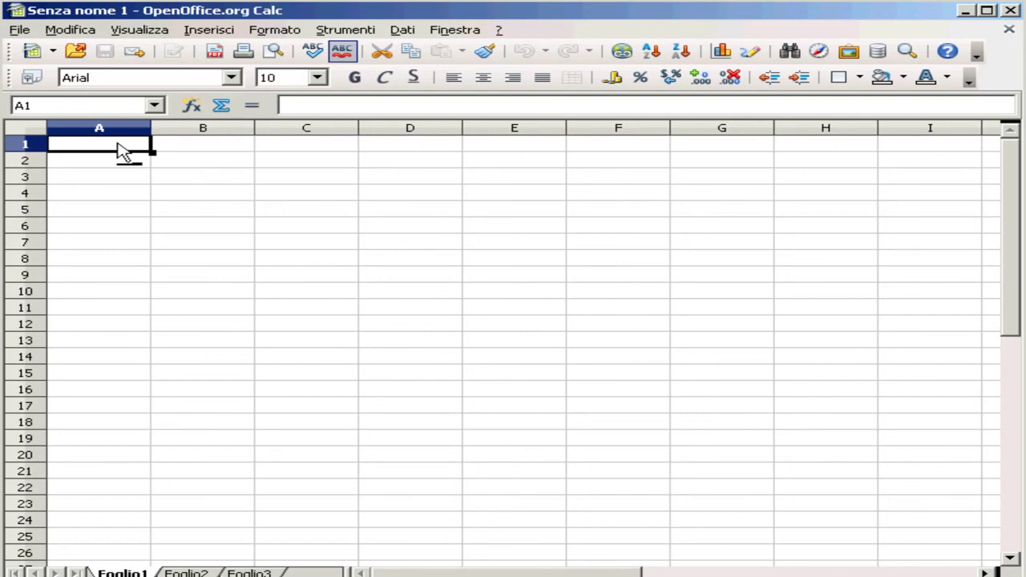
pyautogui.write('Gennaio')
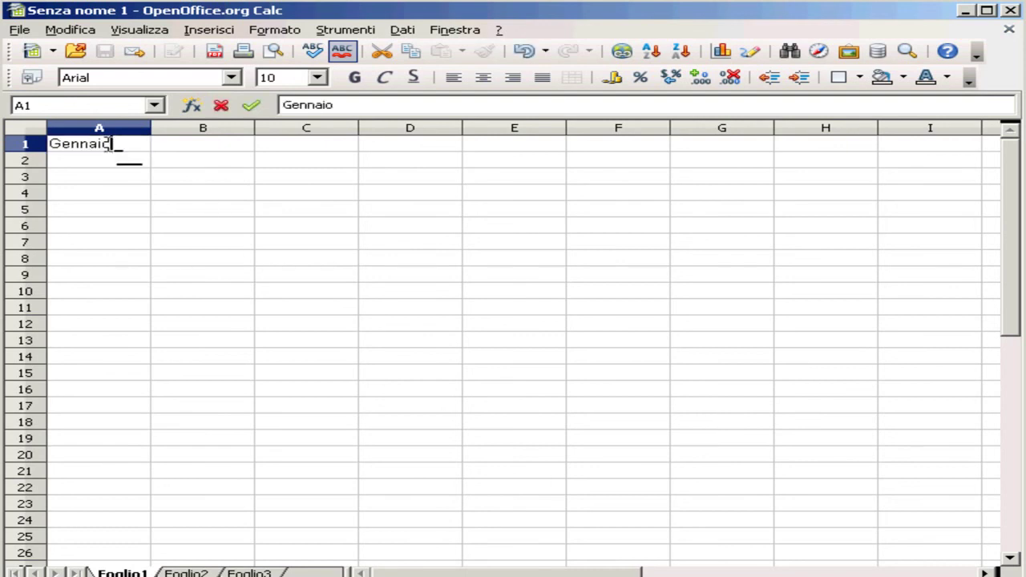
pyautogui.press('Return')
pyautogui.click(108, 145)
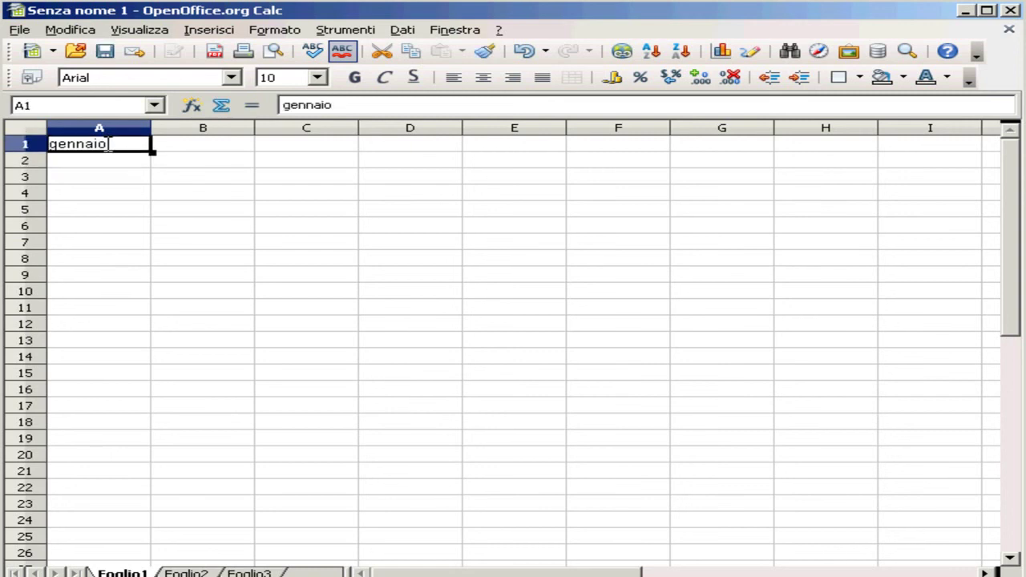
pyautogui.moveTo(152, 153); pyautogui.dragTo(150, 202)
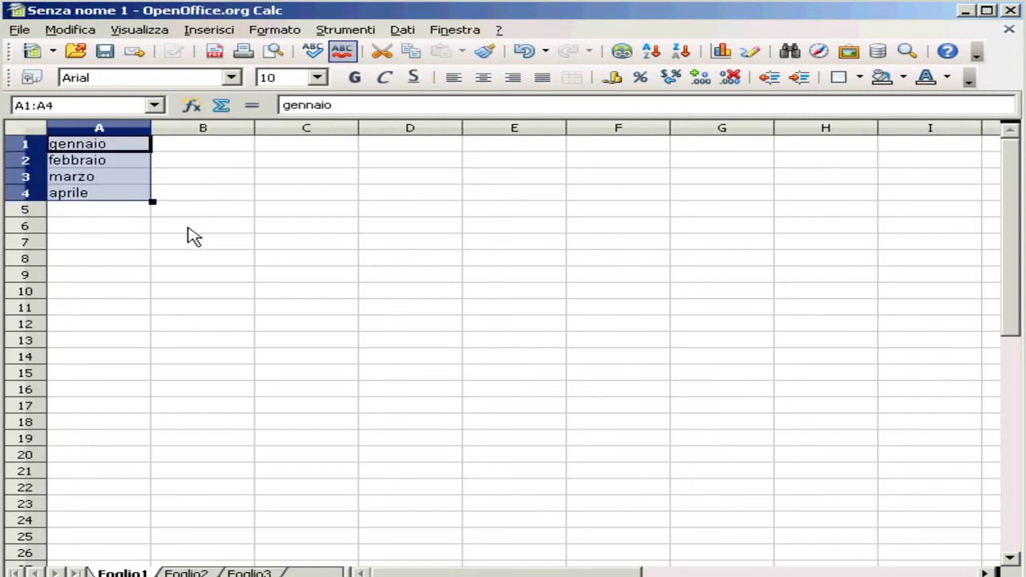
# Enter 200, 100, 25 and 235 in cells B1 to B4 beside the months.
pyautogui.click(182, 155)
pyautogui.write('200')
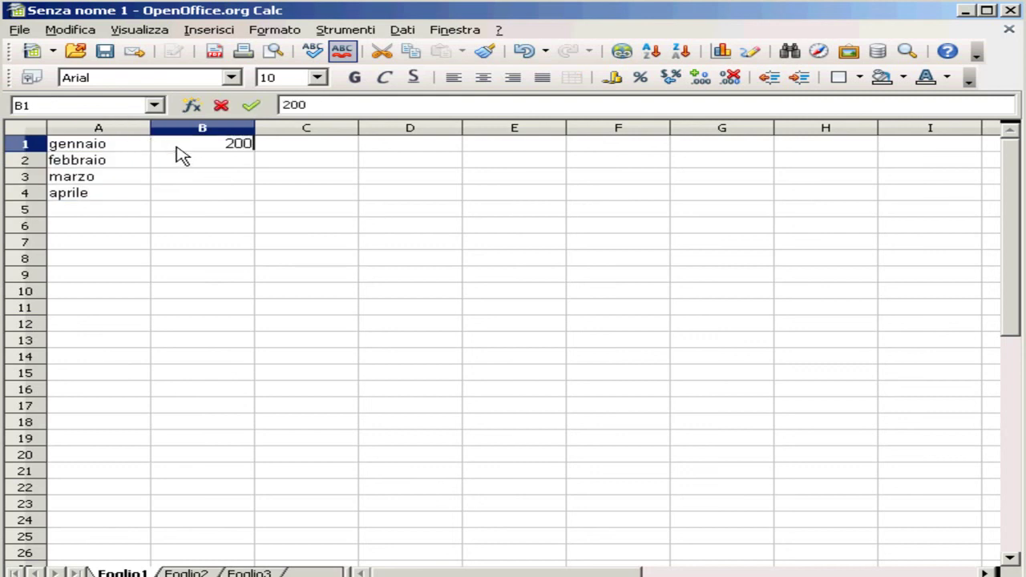
pyautogui.press('Return')
pyautogui.write('100')
pyautogui.press('Return')
pyautogui.write('25')
pyautogui.press('Return')
pyautogui.write('23')
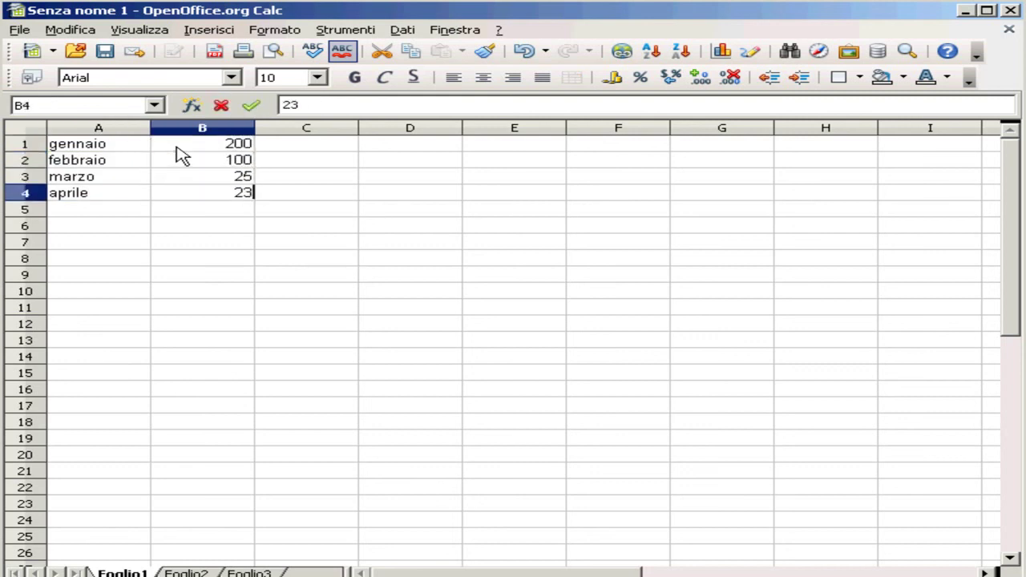
pyautogui.write('5')
pyautogui.press('Return')
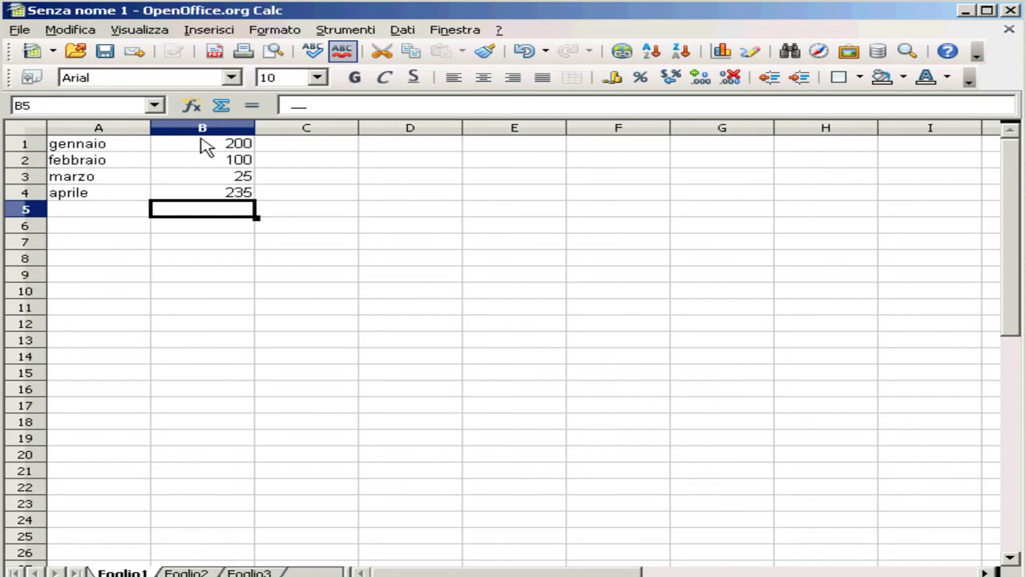
# Sum the range B1:B4 in cell B5 and inspect the cell's SOMMA formula.
pyautogui.click(219, 106)
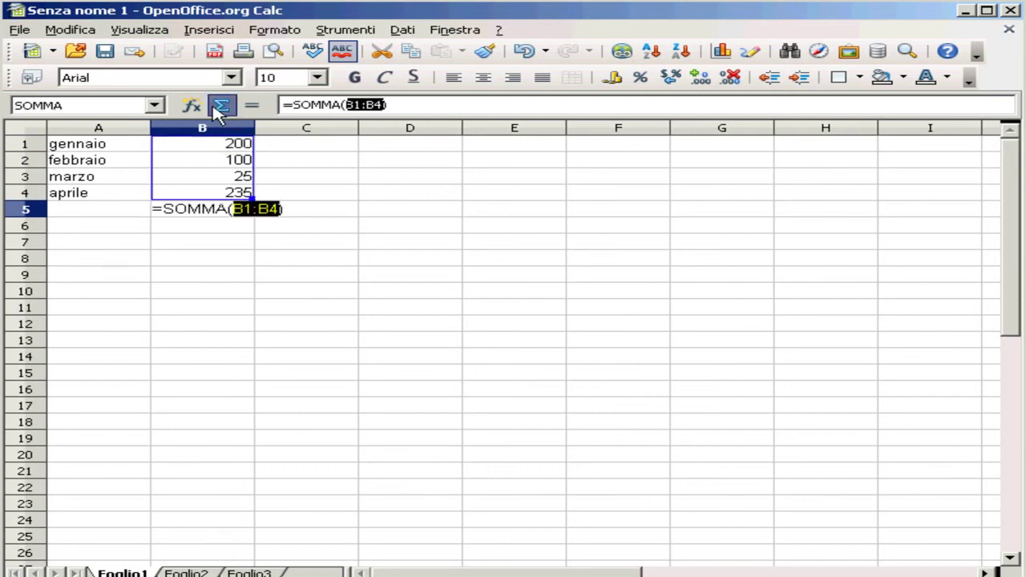
pyautogui.press('Return')
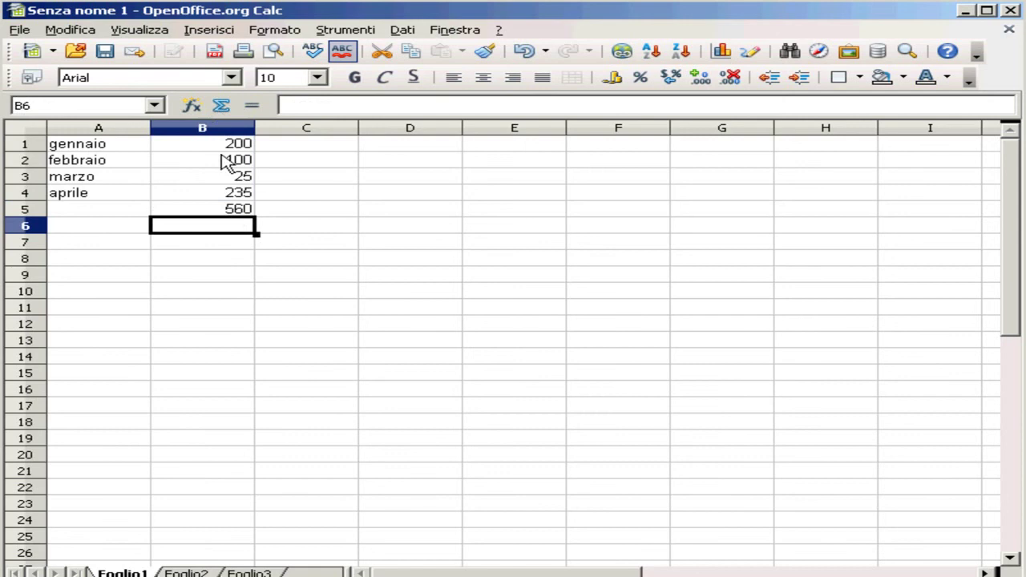
pyautogui.click(234, 210)
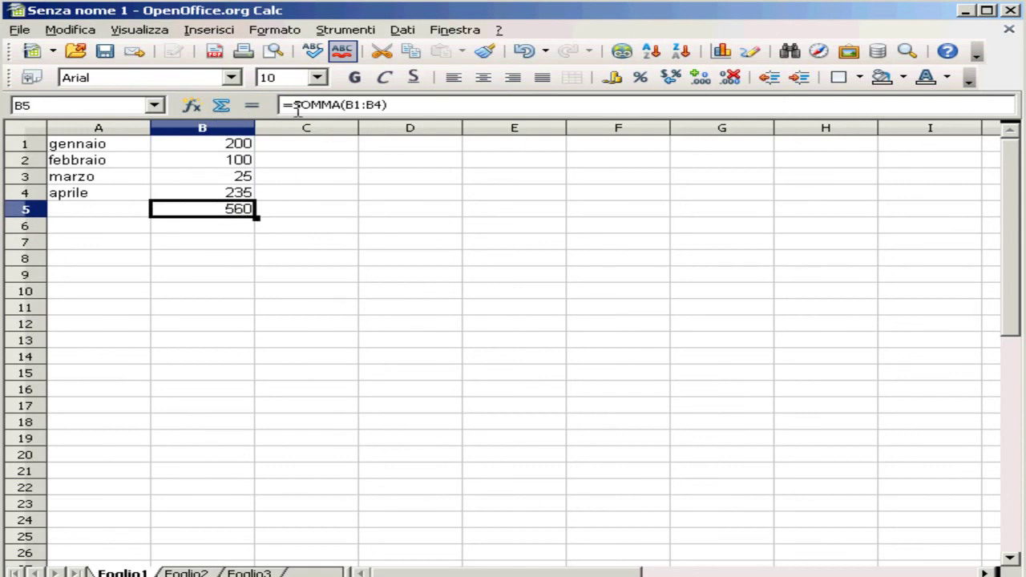
pyautogui.moveTo(398, 106); pyautogui.dragTo(282, 105)
pyautogui.click(403, 102)
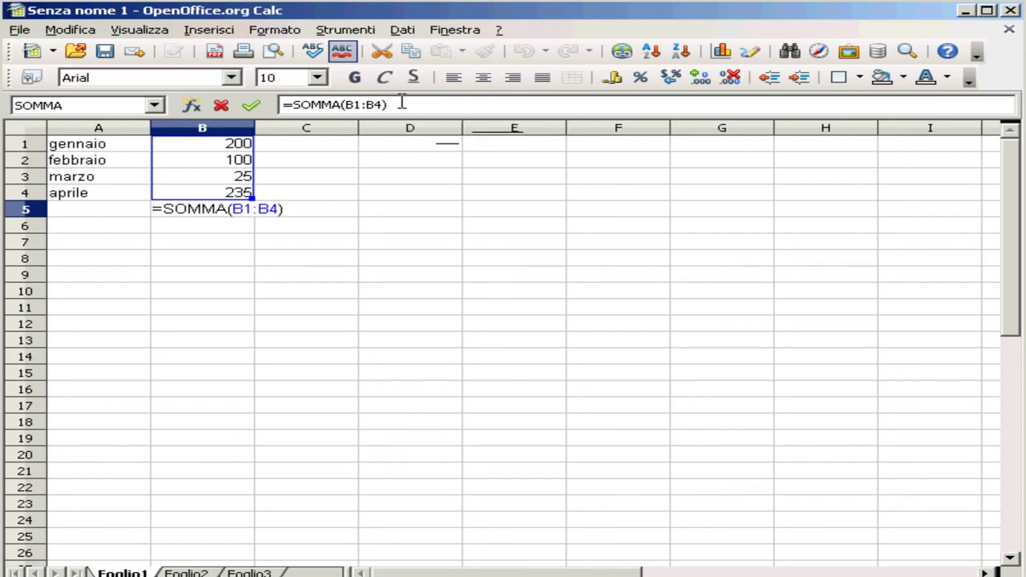
# Close the Calc spreadsheet without saving it and return to the desktop.
pyautogui.click(1010, 11)
pyautogui.click(533, 342)
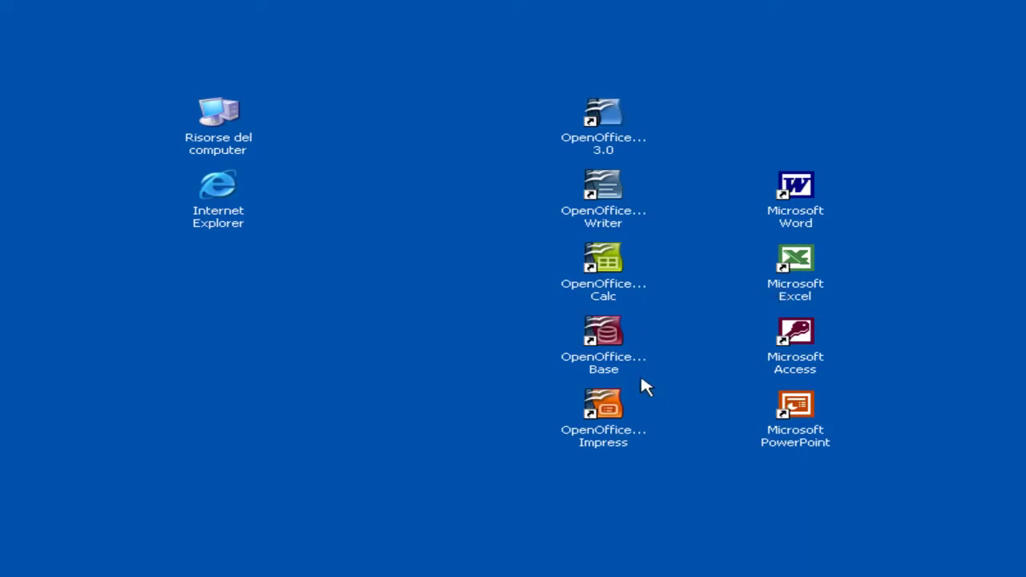
pyautogui.click(610, 359)
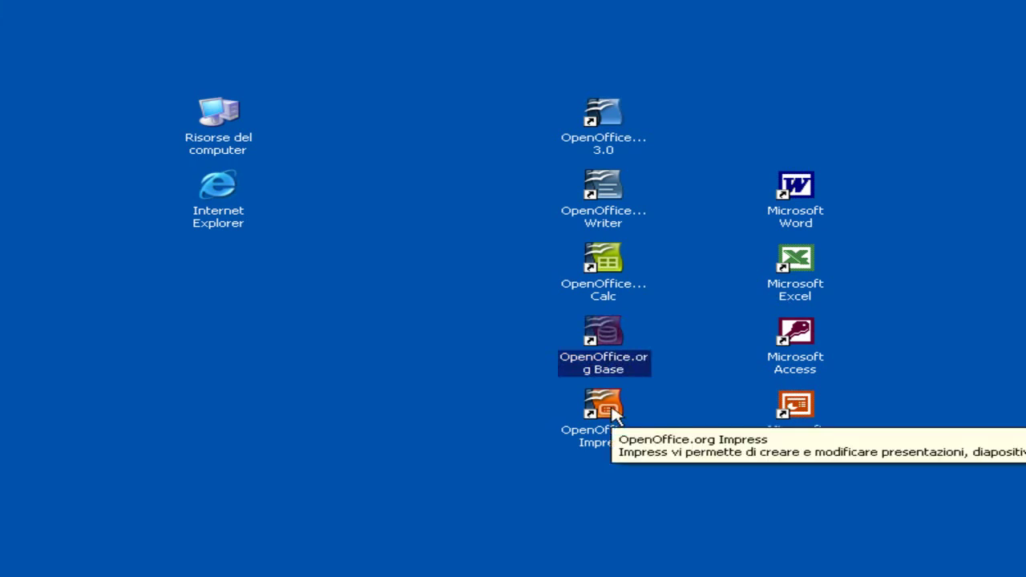
pyautogui.click(471, 418)
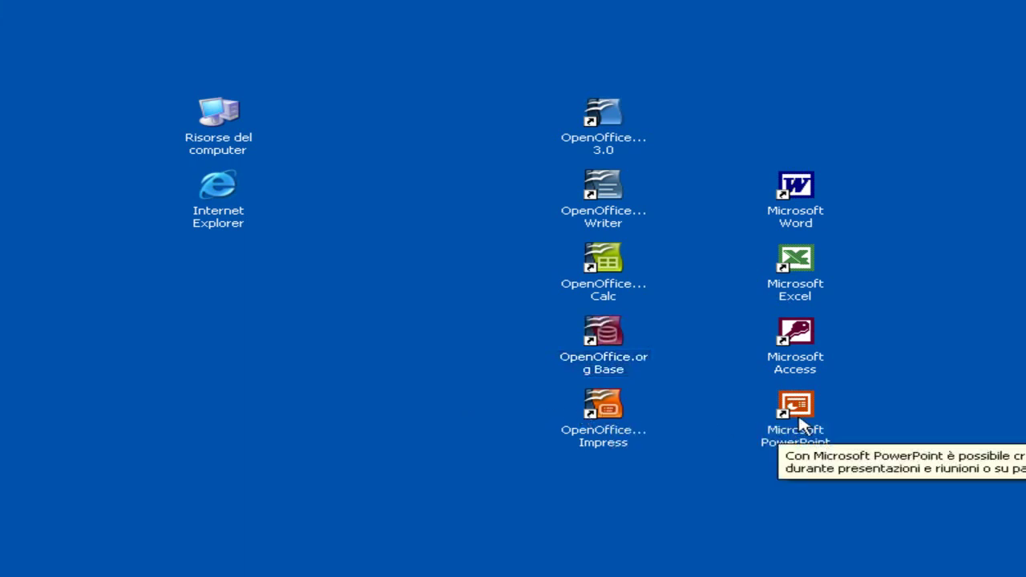
# Start OpenOffice.org Impress from its desktop shortcut and create an empty presentation with the wizard's default page model and screen medium.
pyautogui.click(618, 410)
pyautogui.doubleClick(617, 411)
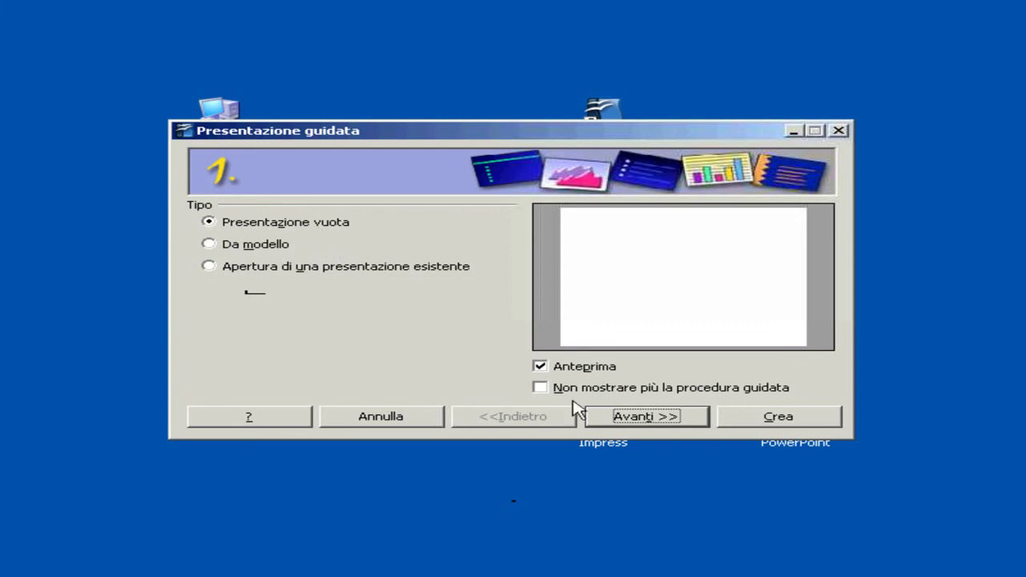
pyautogui.click(670, 416)
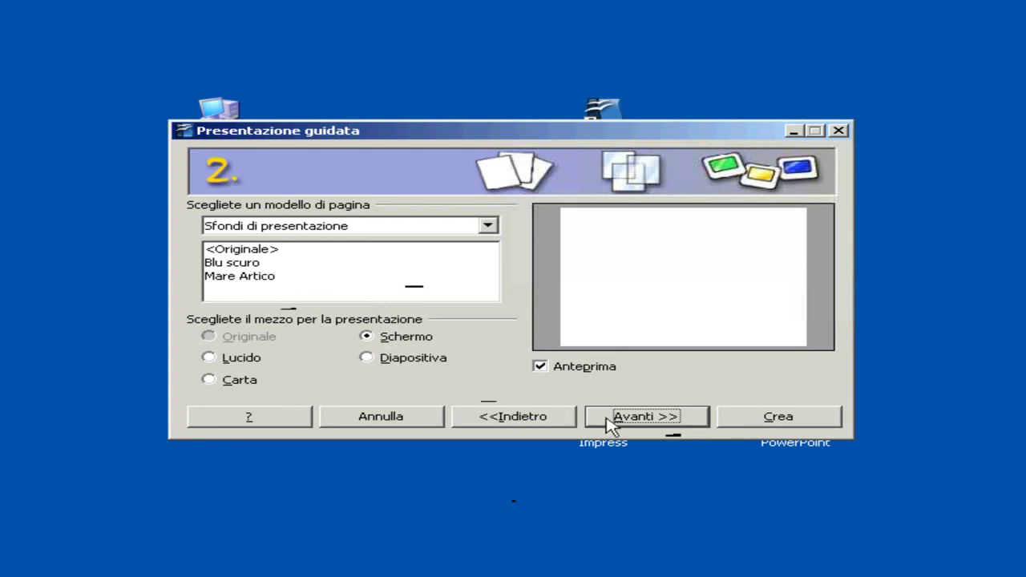
pyautogui.click(736, 418)
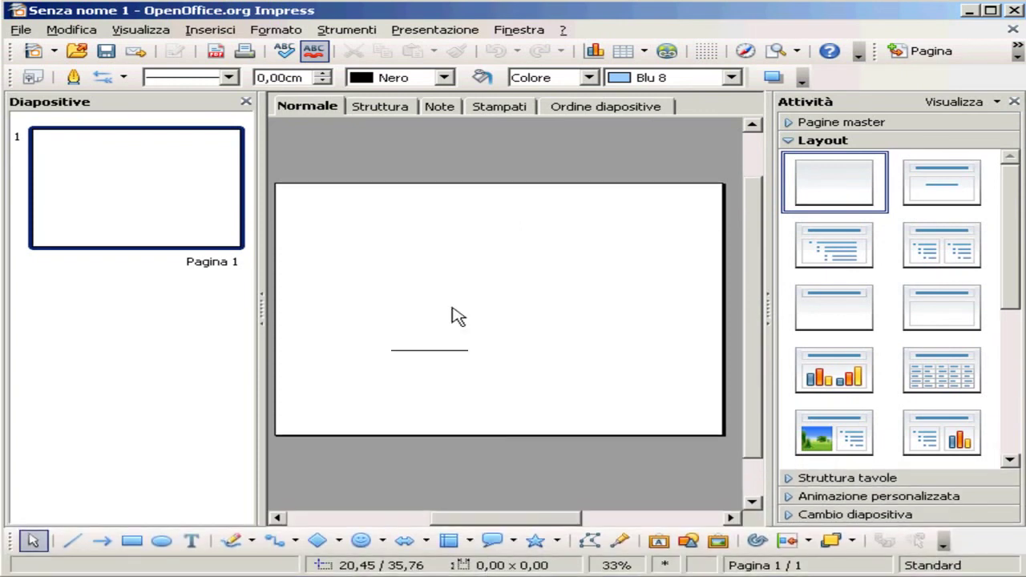
# Narrow the slide thumbnail pane and apply the layout with a title and centred text to slide 1.
pyautogui.moveTo(258, 233); pyautogui.dragTo(180, 232)
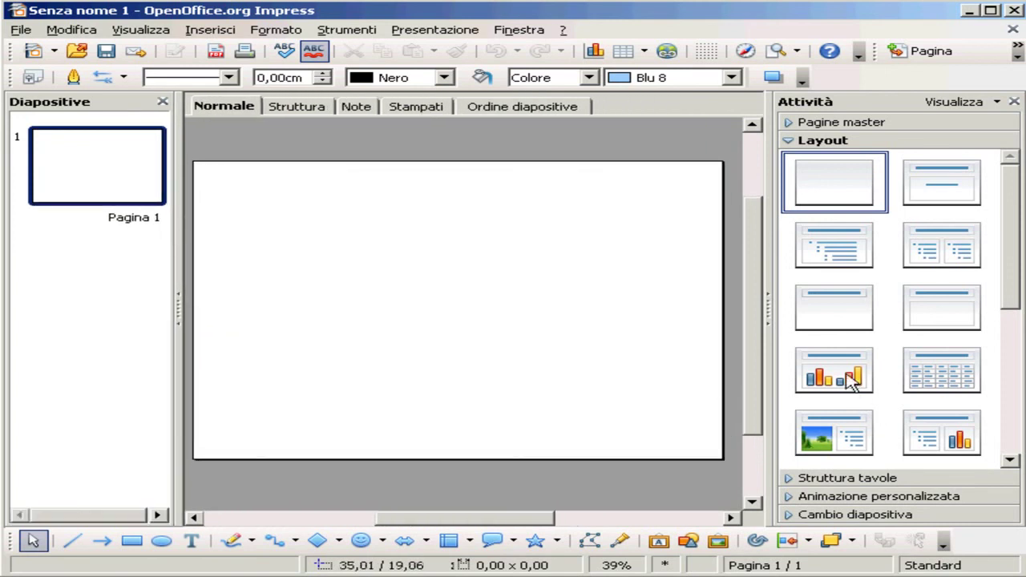
pyautogui.click(937, 190)
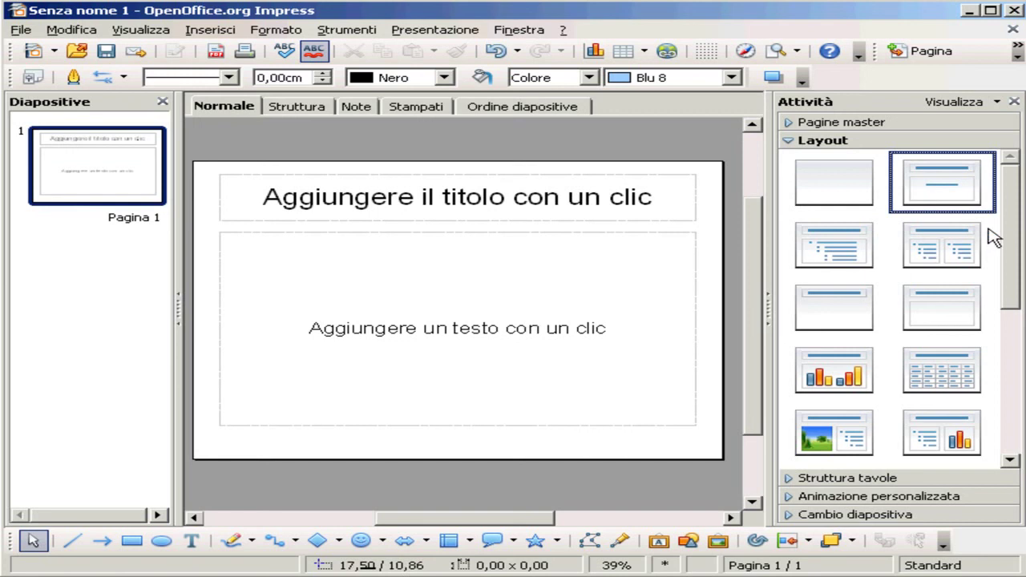
pyautogui.moveTo(1015, 225); pyautogui.dragTo(1010, 385)
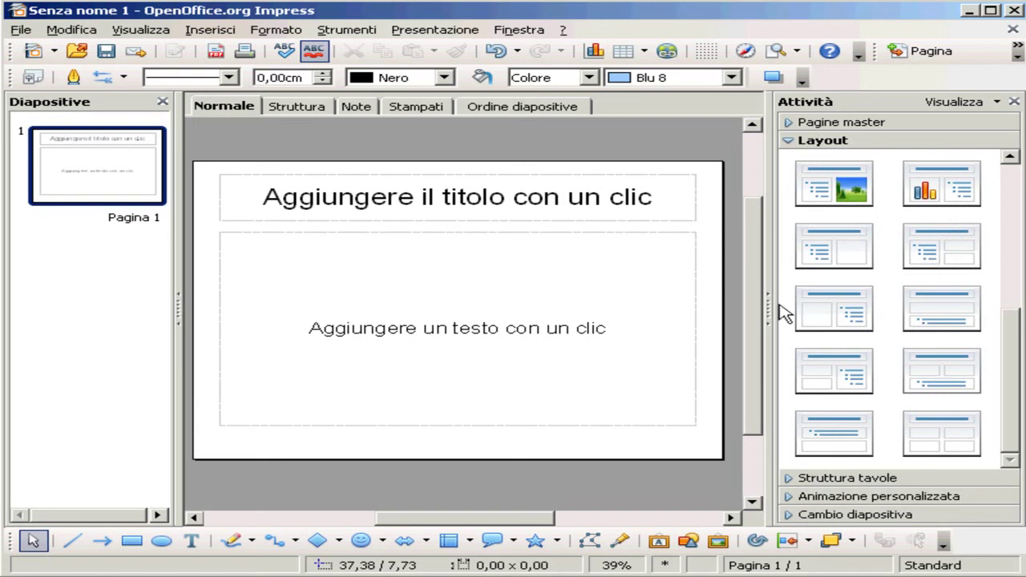
# Put the text and title placeholders of slide 1 into text editing and browse the available fonts and font sizes for the title.
pyautogui.click(376, 338)
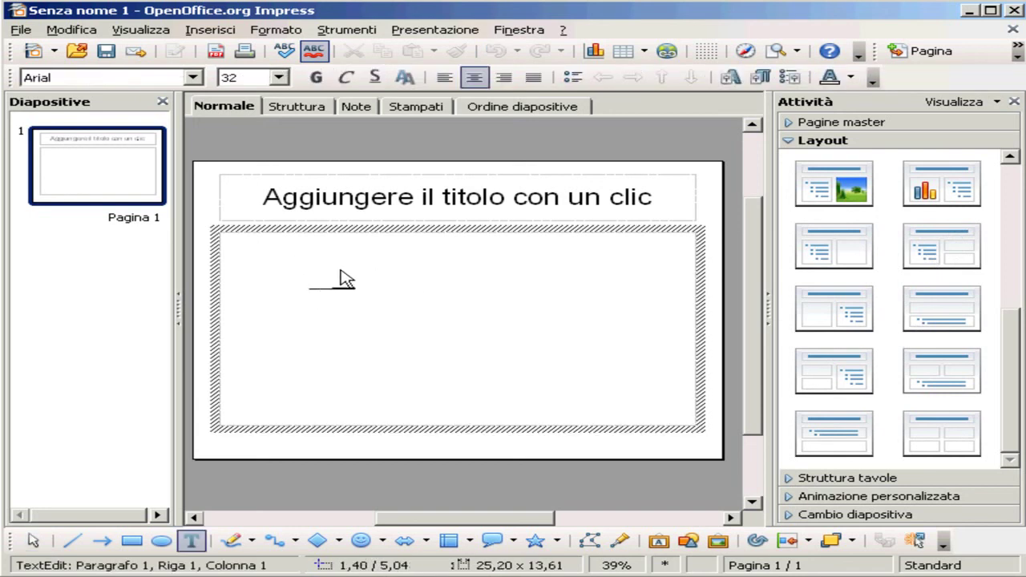
pyautogui.click(333, 213)
pyautogui.click(330, 205)
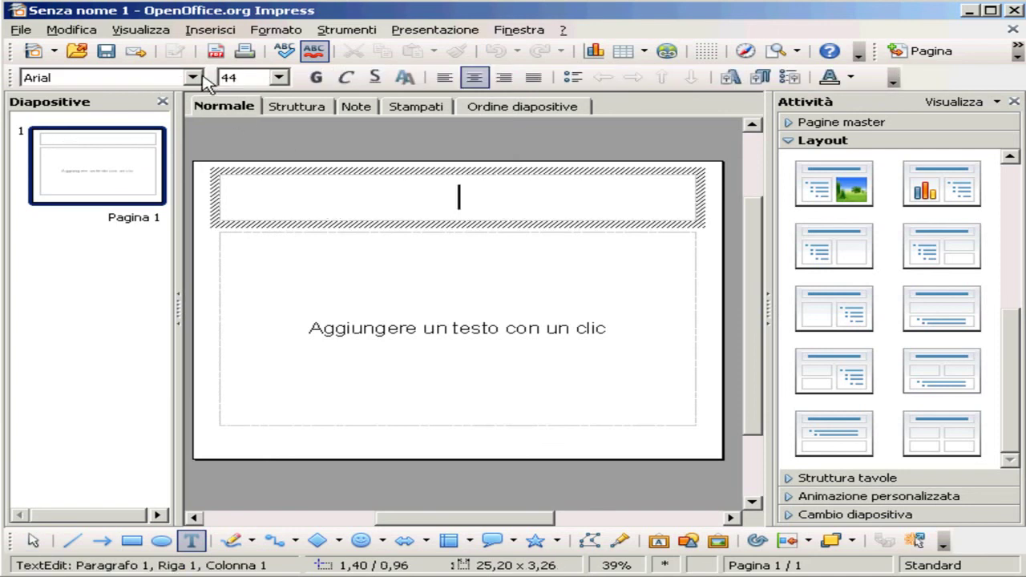
pyautogui.click(194, 77)
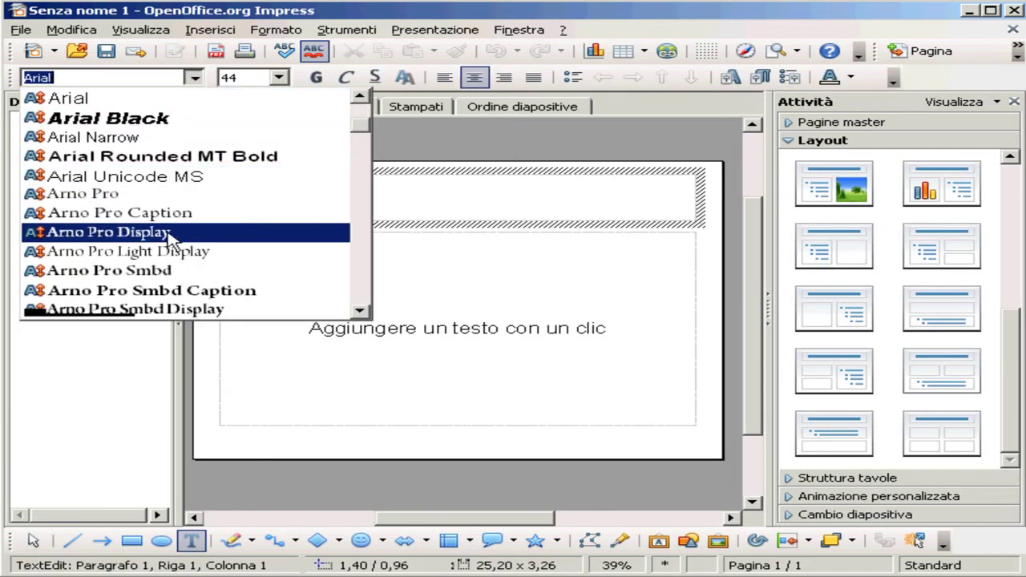
pyautogui.click(276, 78)
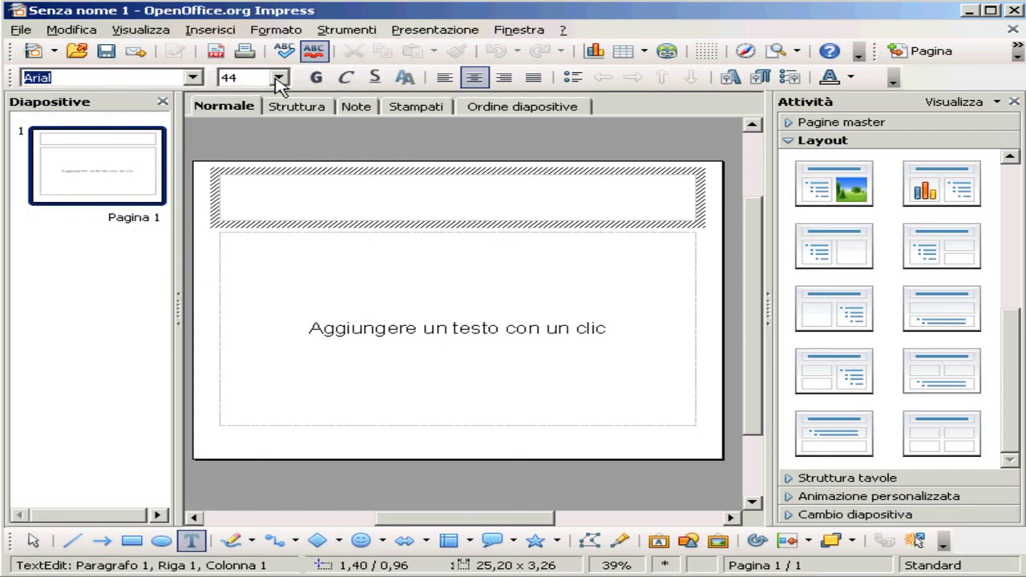
pyautogui.click(279, 80)
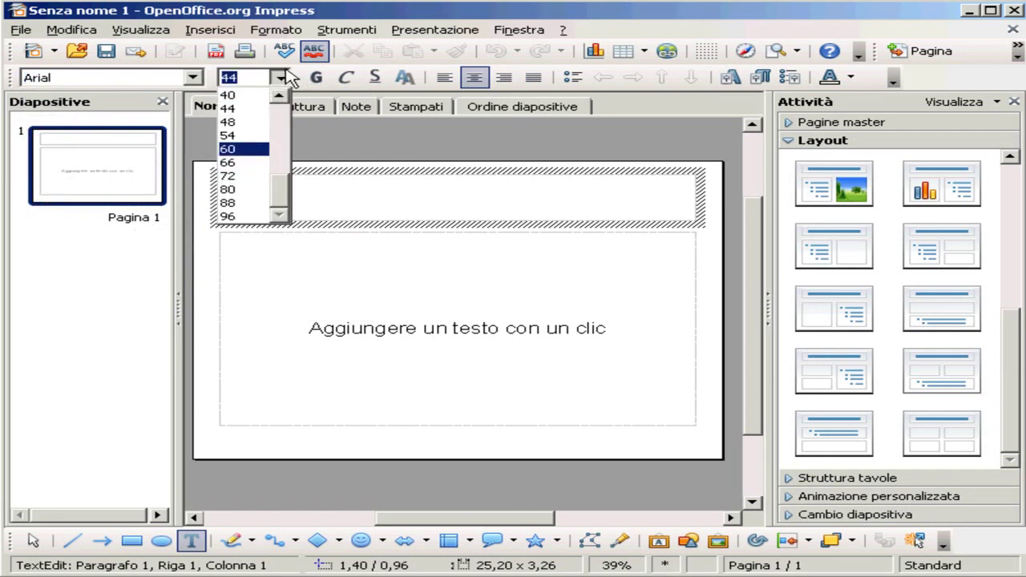
pyautogui.press('Escape')
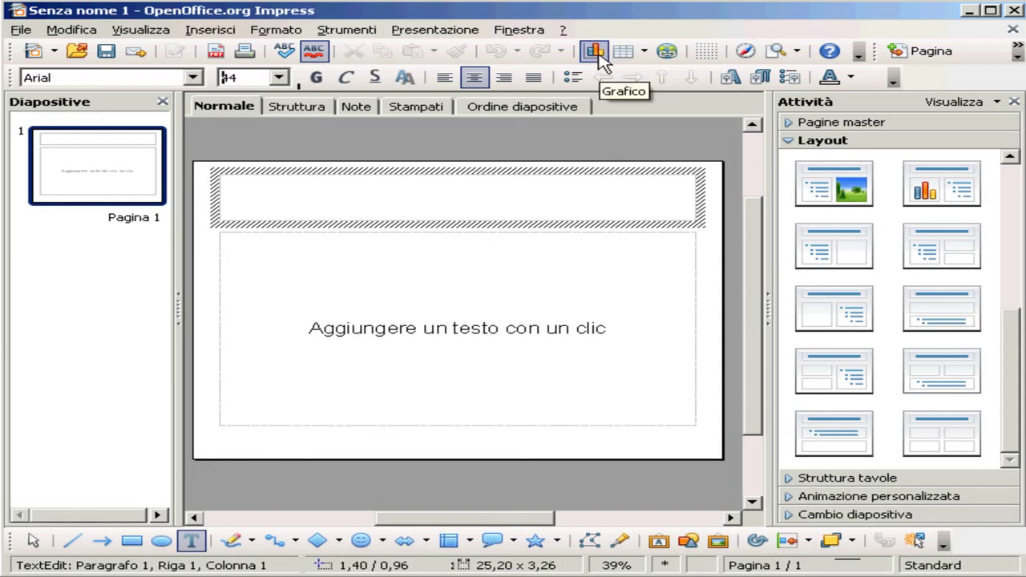
# Close the Impress presentation without saving it and return to the desktop.
pyautogui.click(1013, 12)
pyautogui.click(537, 321)
pyautogui.click(593, 340)
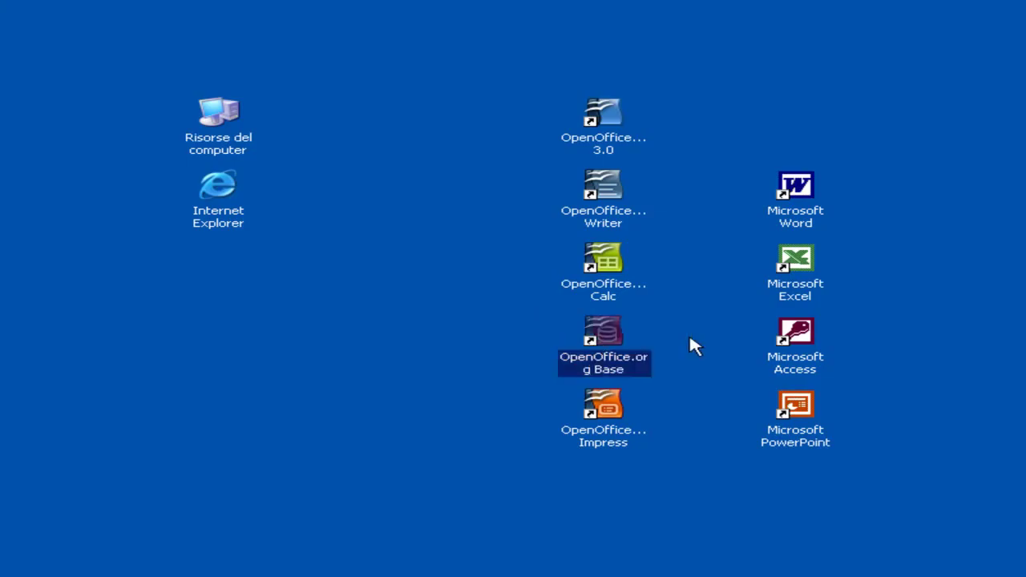
pyautogui.click(804, 342)
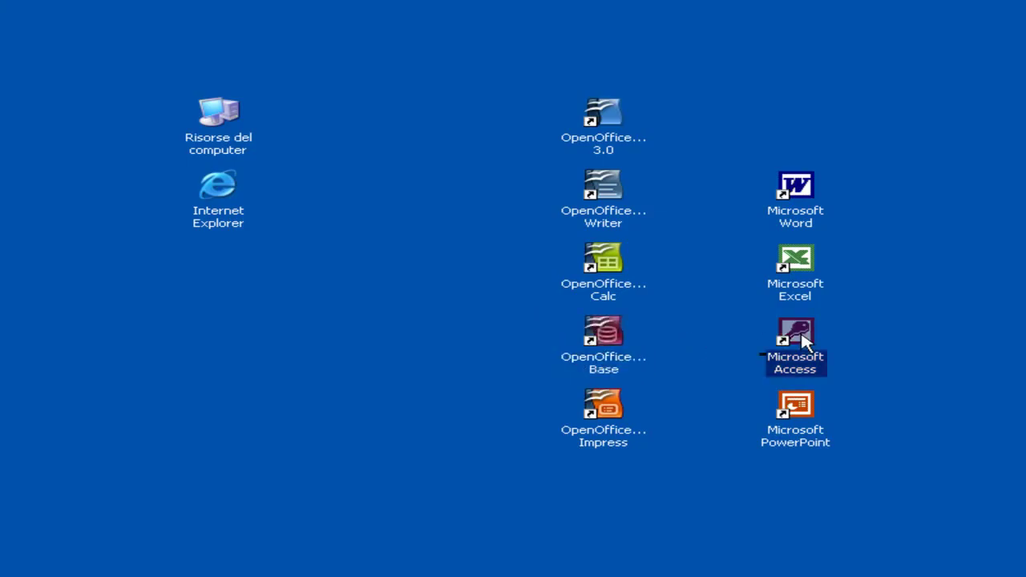
pyautogui.click(731, 357)
# Start OpenOffice.org Base from its desktop shortcut to open the database creation wizard.
pyautogui.click(614, 333)
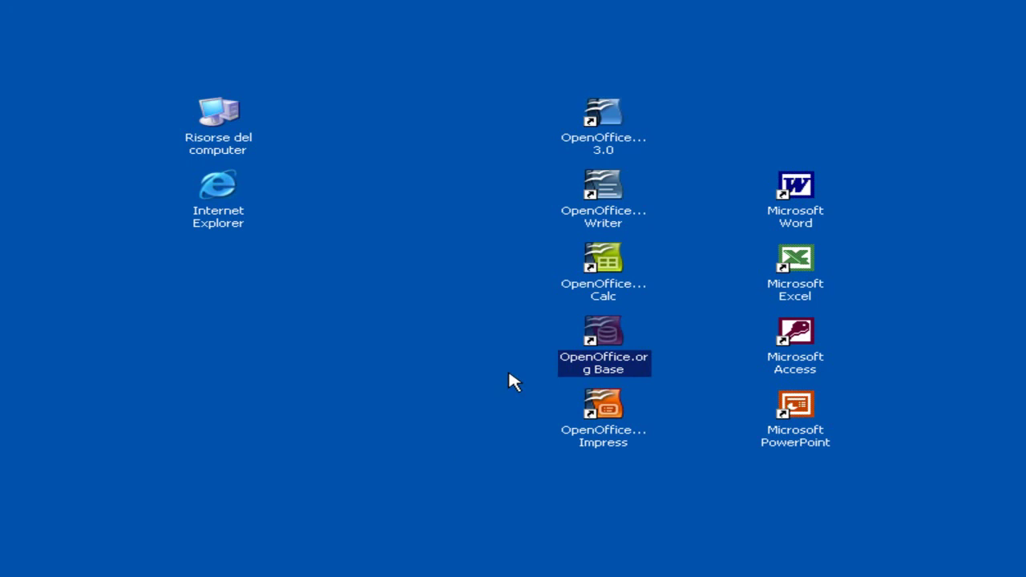
pyautogui.click(536, 333)
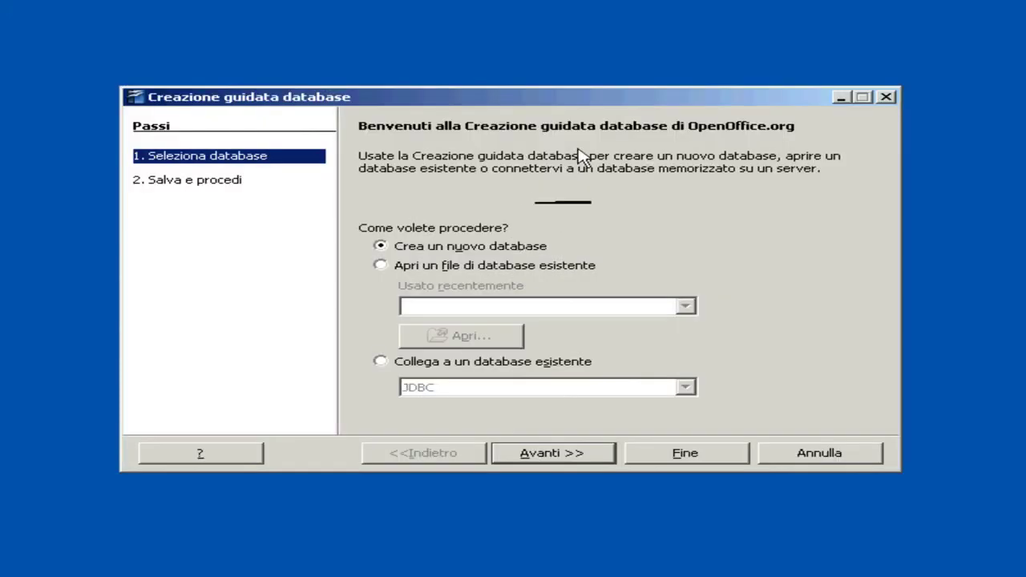
# Move the database wizard aside to view the desktop shortcuts, and bring it back to the middle of the screen.
pyautogui.moveTo(633, 105); pyautogui.dragTo(652, 476)
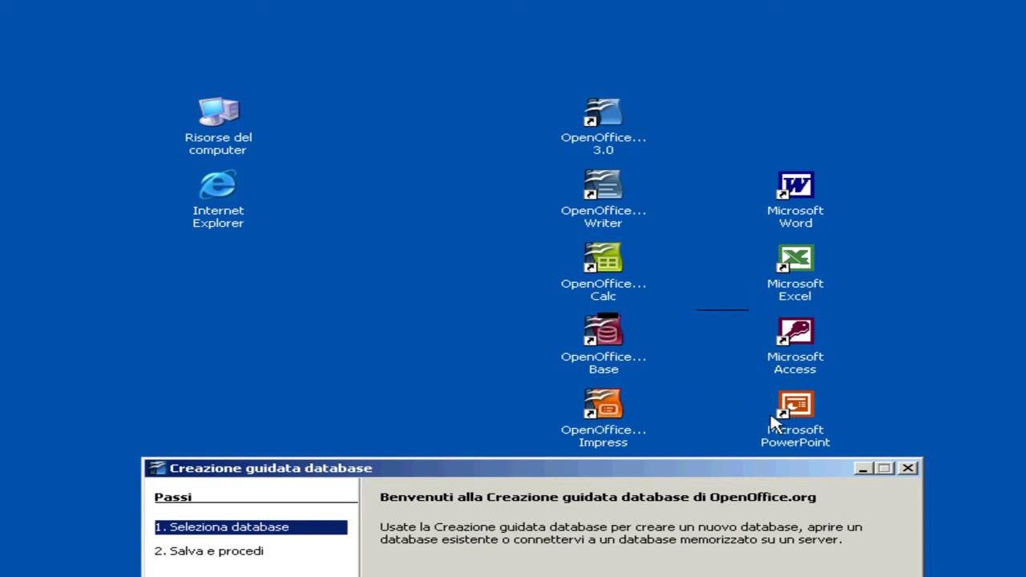
pyautogui.click(624, 337)
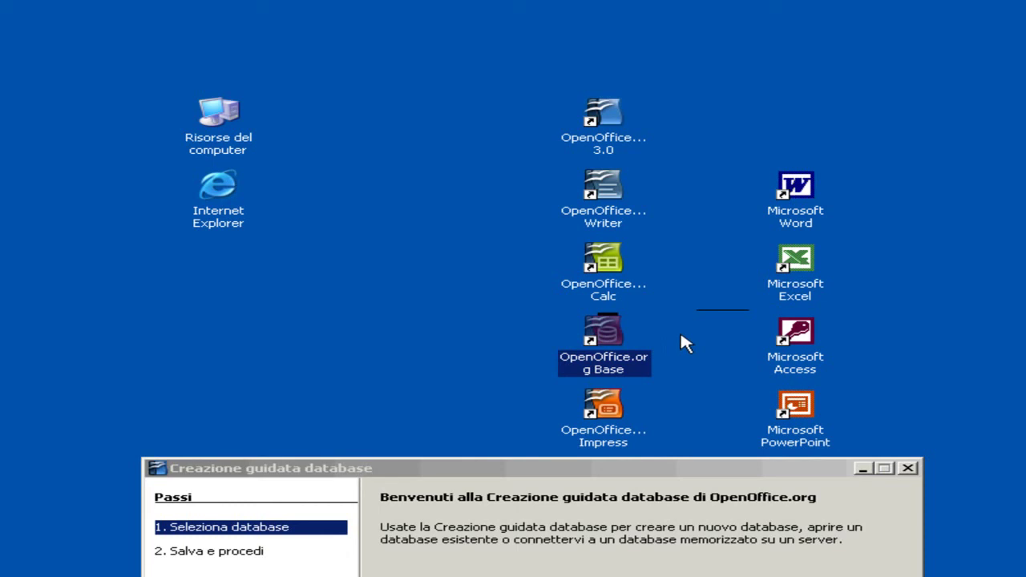
pyautogui.click(686, 343)
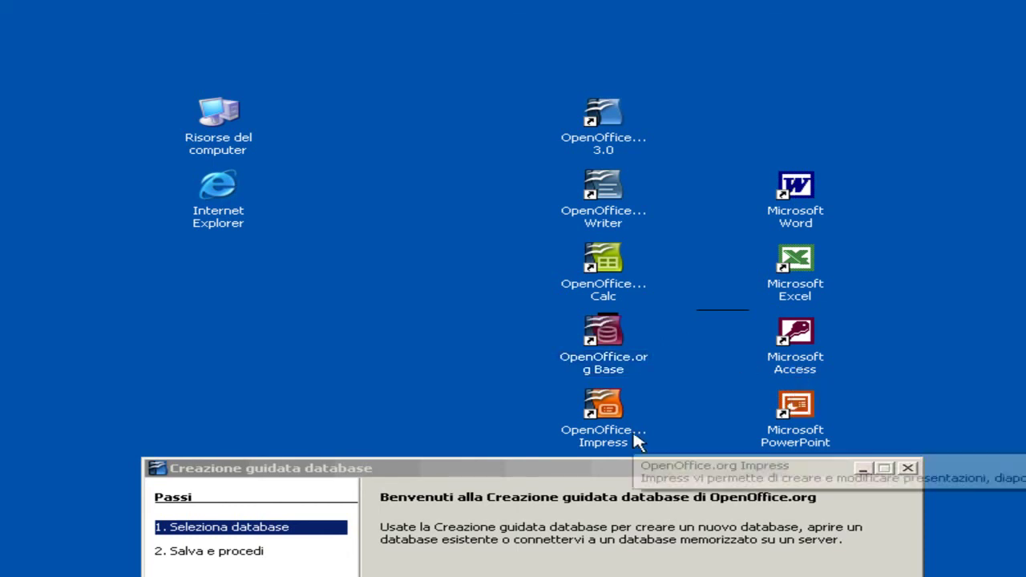
pyautogui.moveTo(633, 476); pyautogui.dragTo(648, 118)
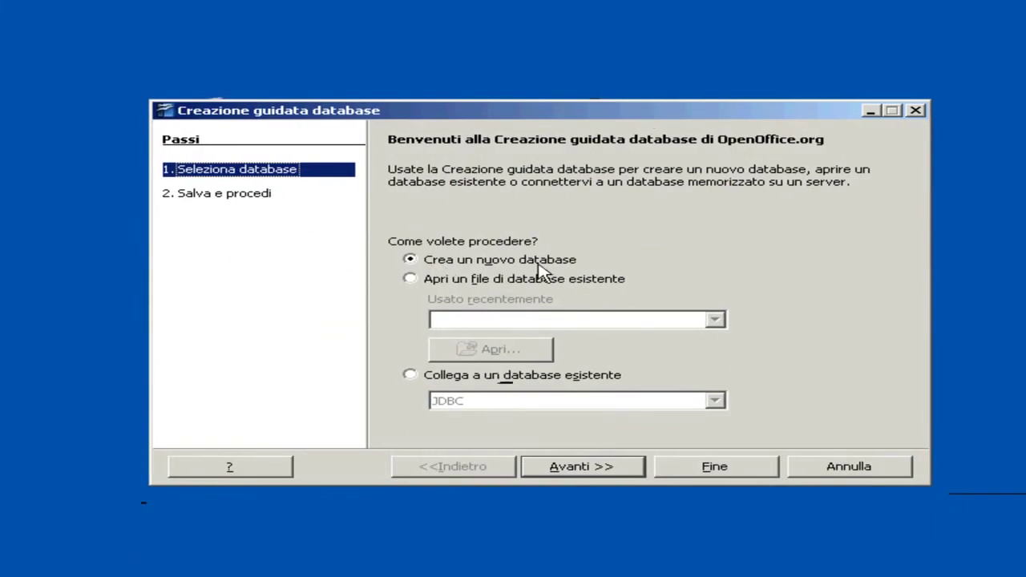
# Create a new ODF database saved as Nuovo database in the Documenti folder, look over its Base window and close it.
pyautogui.click(687, 477)
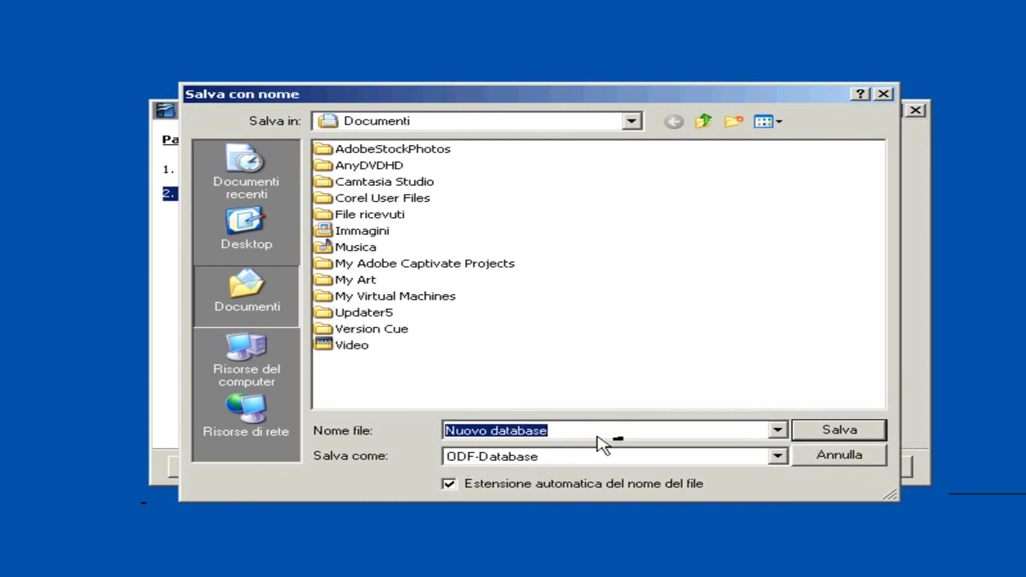
pyautogui.click(814, 433)
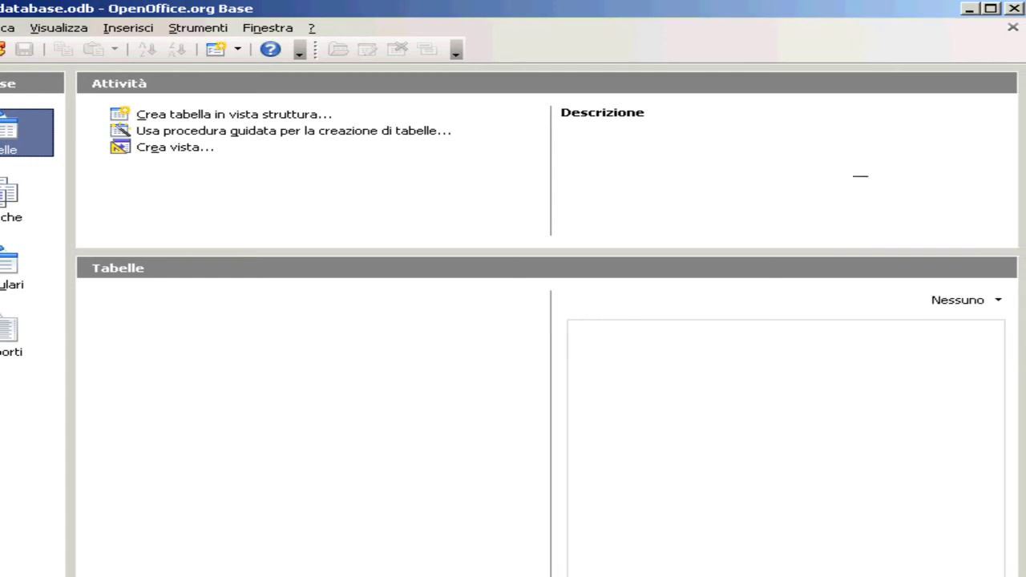
pyautogui.moveTo(0, 152)
pyautogui.mouseDown()
pyautogui.moveTo(23, 154)
pyautogui.moveTo(9, 153)
pyautogui.mouseUp()
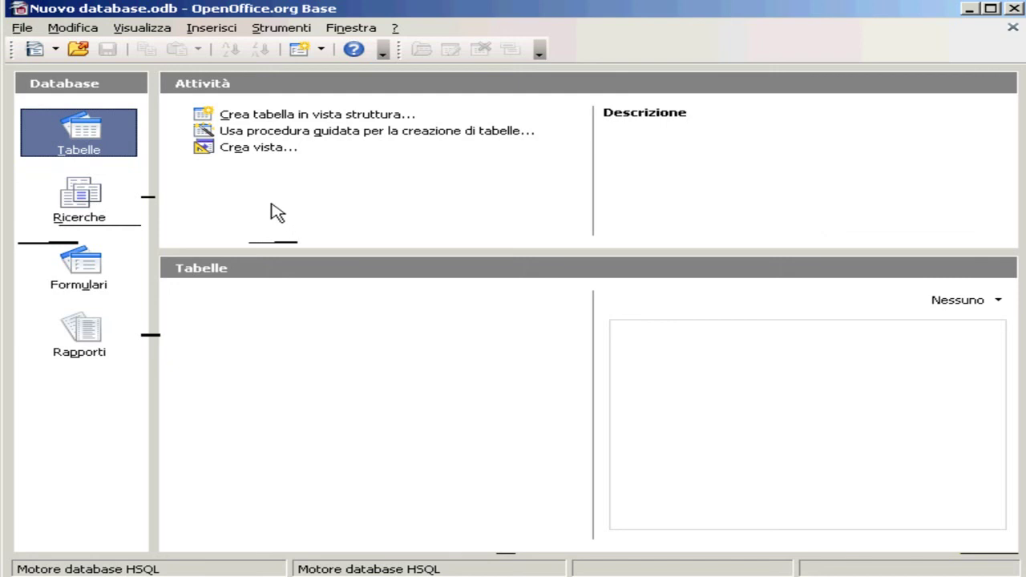
pyautogui.click(1012, 10)
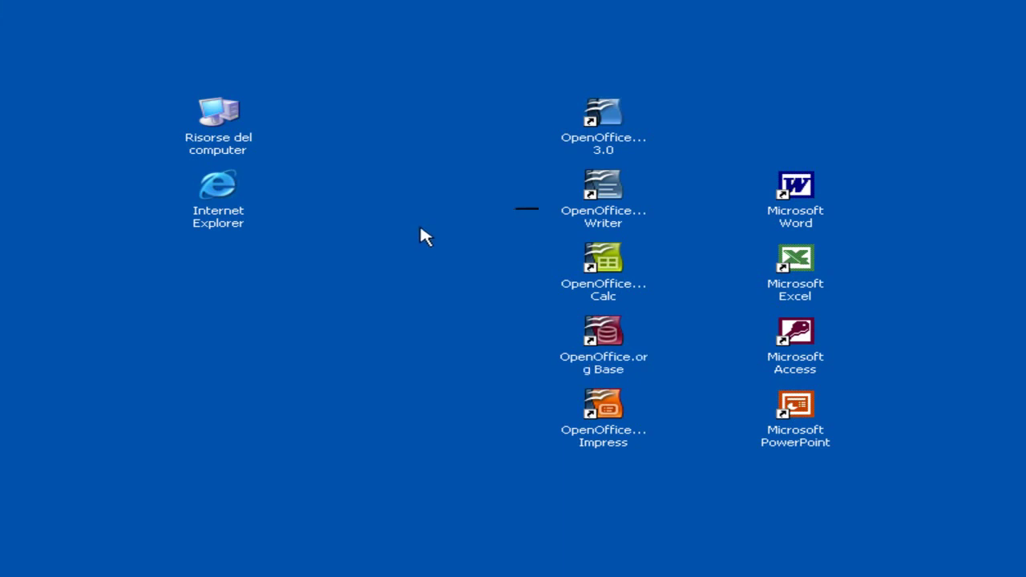
pyautogui.moveTo(488, 187); pyautogui.dragTo(639, 453)
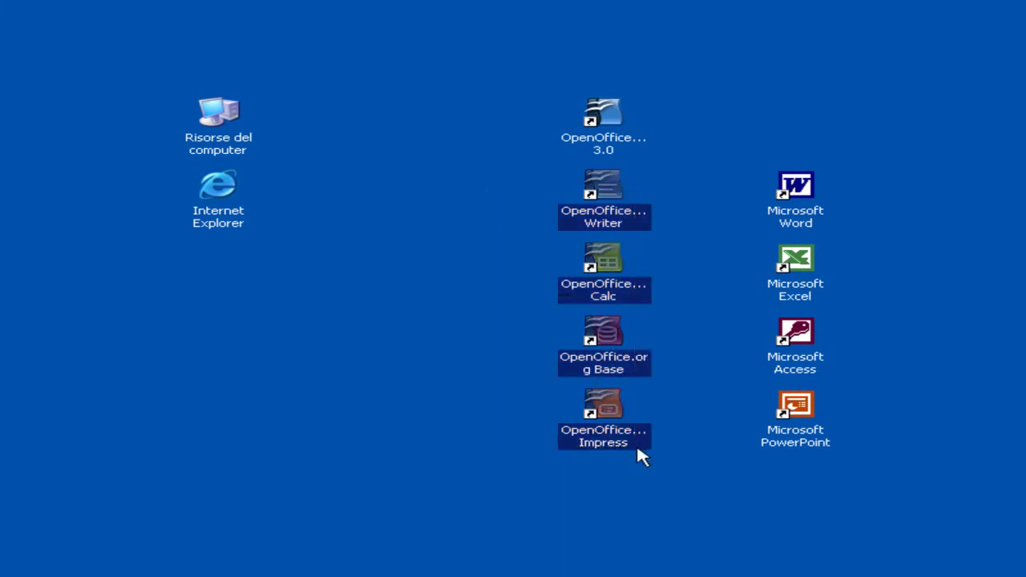
pyautogui.click(497, 355)
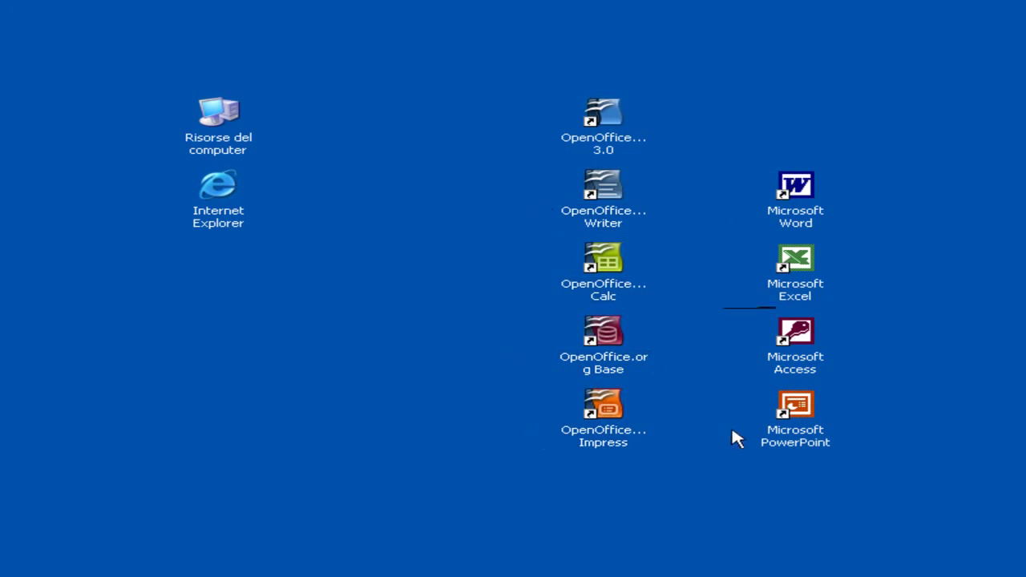
pyautogui.click(613, 355)
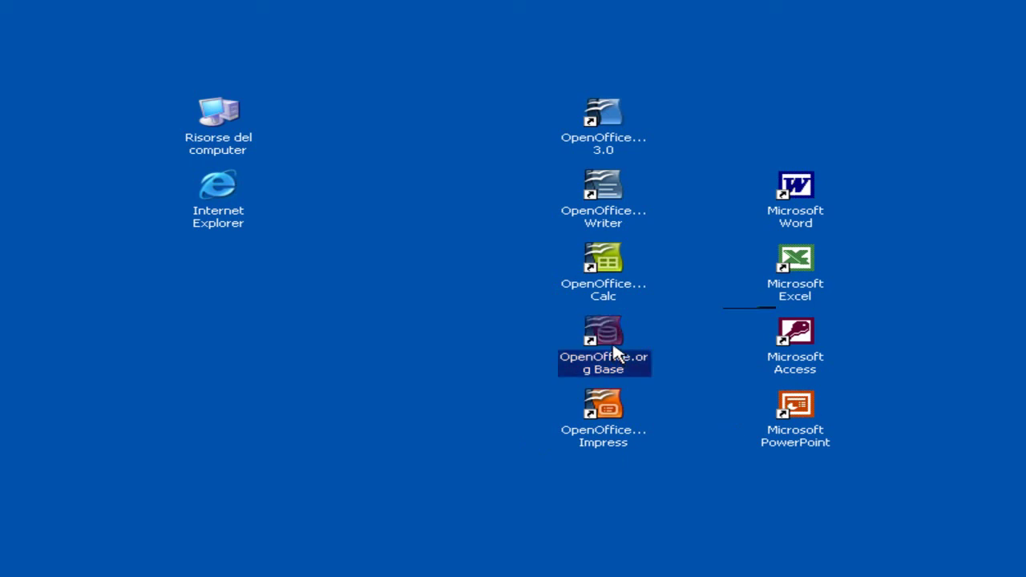
pyautogui.click(685, 346)
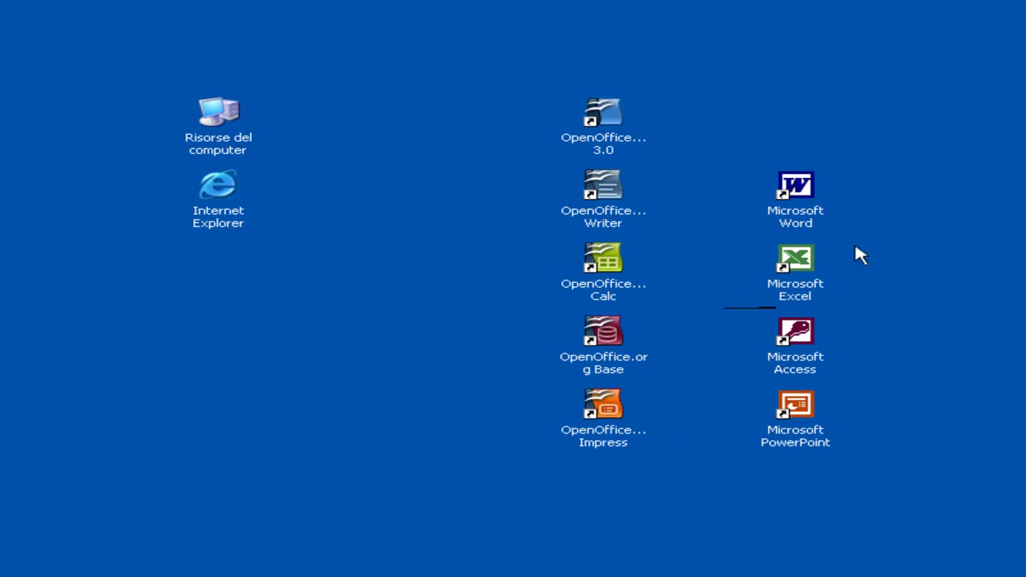
pyautogui.moveTo(817, 417)
pyautogui.moveTo(899, 167); pyautogui.dragTo(533, 433)
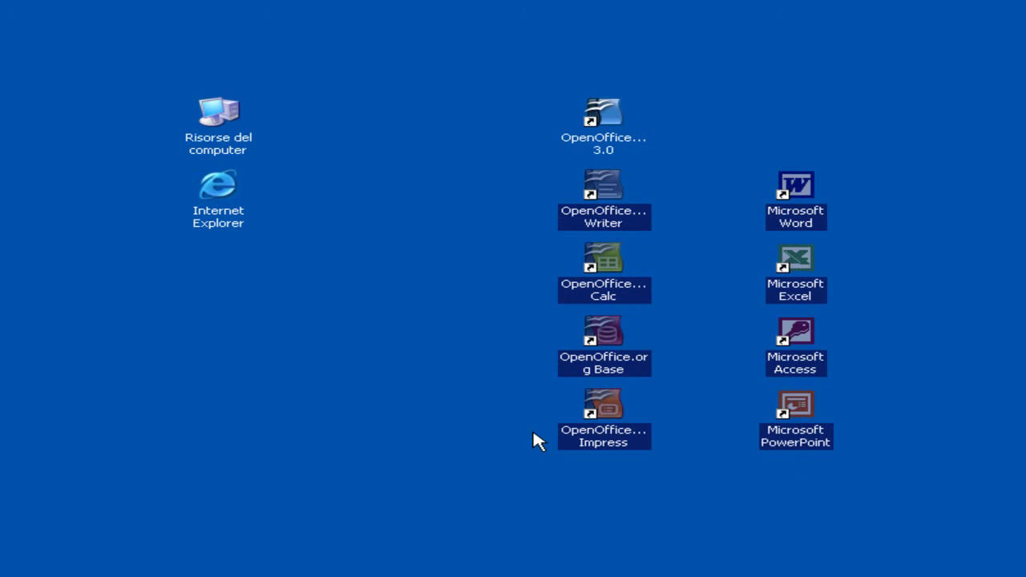
pyautogui.click(528, 435)
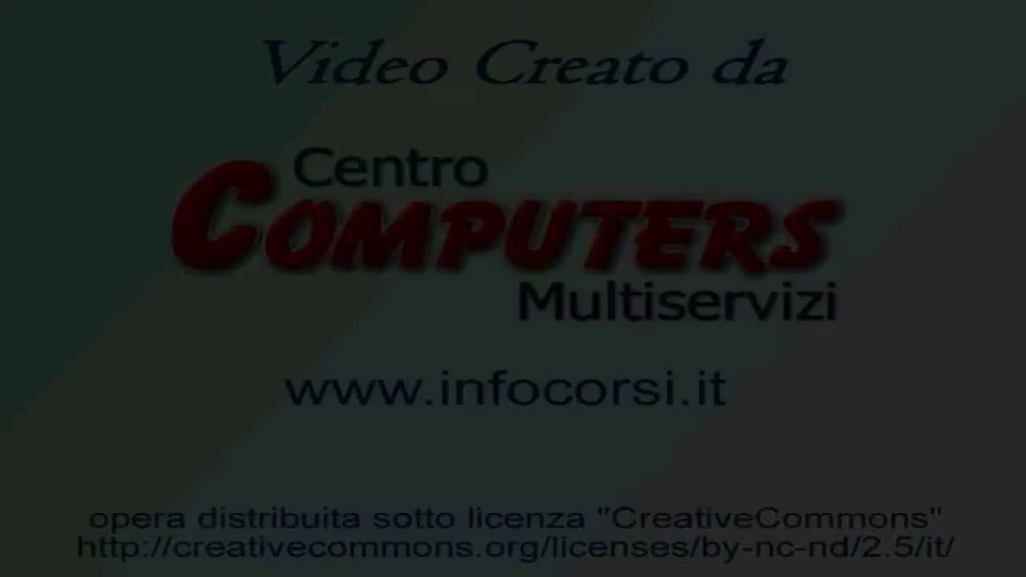